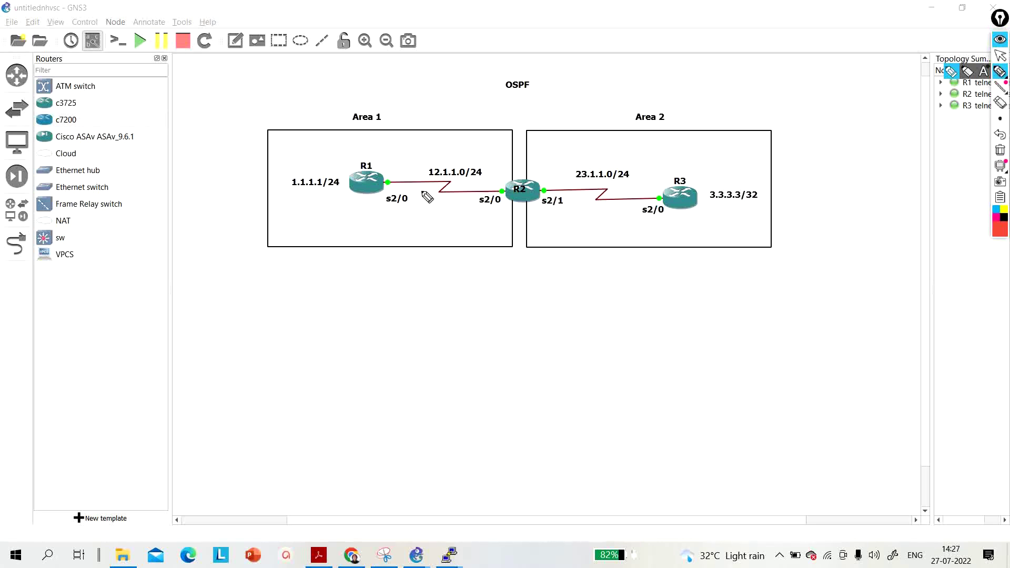
Underline the 3.3.3.3/32 and 1.1.1.1/24 labels in red and circle the OSPF title above the topology.
drag(710, 205, 751, 204)
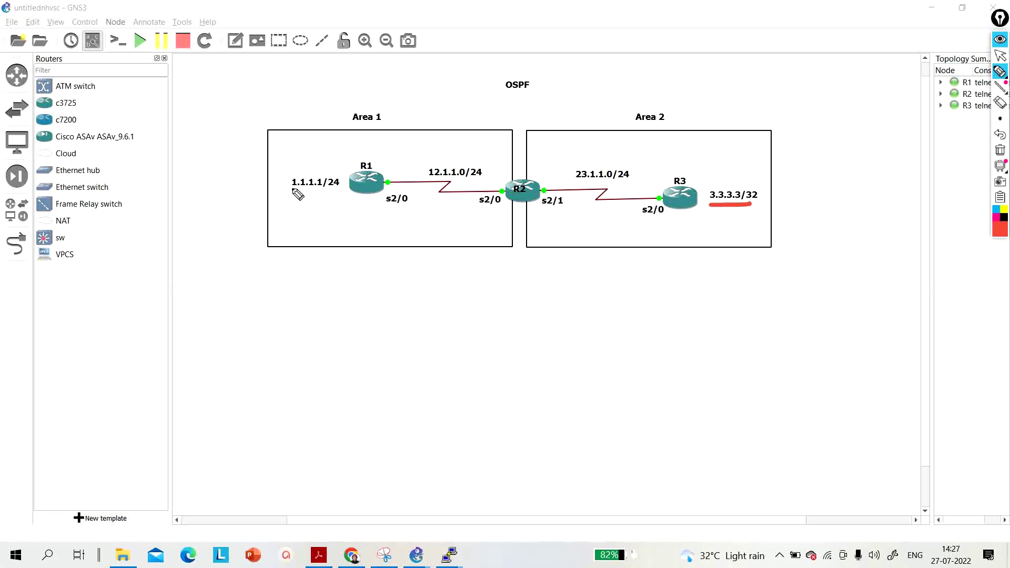
drag(291, 194, 335, 190)
drag(506, 97, 544, 91)
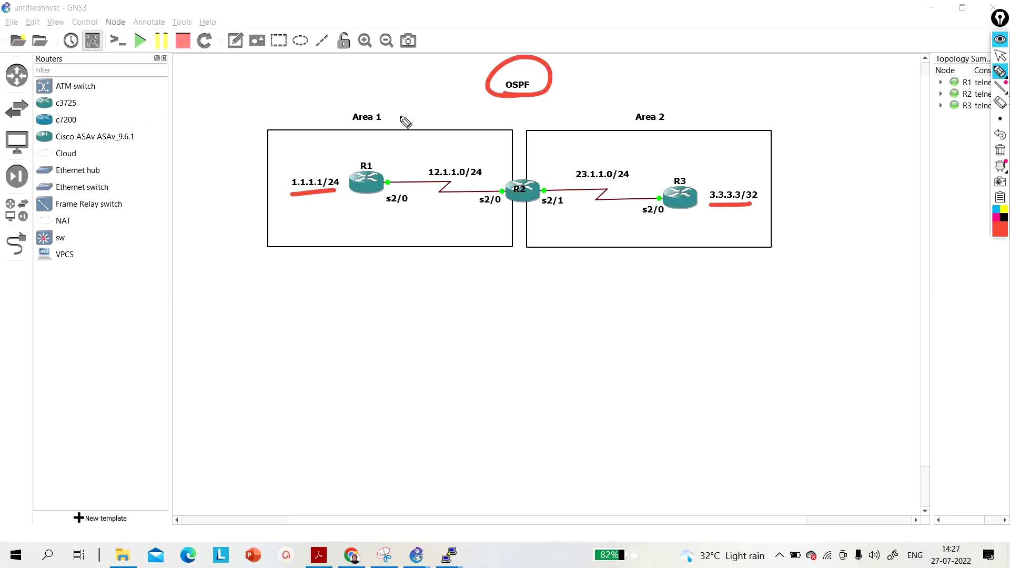
Draw red arrows pointing to Area 1 and Area 2, and underline the 1.1.1.1/24 and 3.3.3.3/32 labels again.
drag(406, 98, 405, 130)
mouse_move(389, 124)
mouse_down()
mouse_move(401, 130)
mouse_move(415, 118)
mouse_up()
mouse_move(711, 92)
mouse_down()
mouse_move(705, 128)
mouse_move(734, 112)
mouse_up()
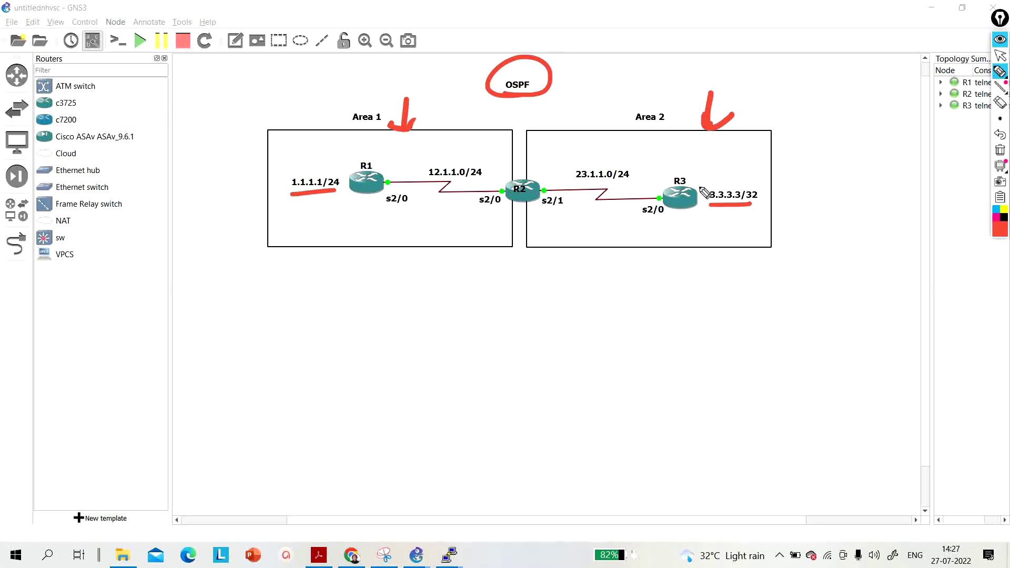
drag(284, 193, 337, 191)
drag(712, 204, 772, 206)
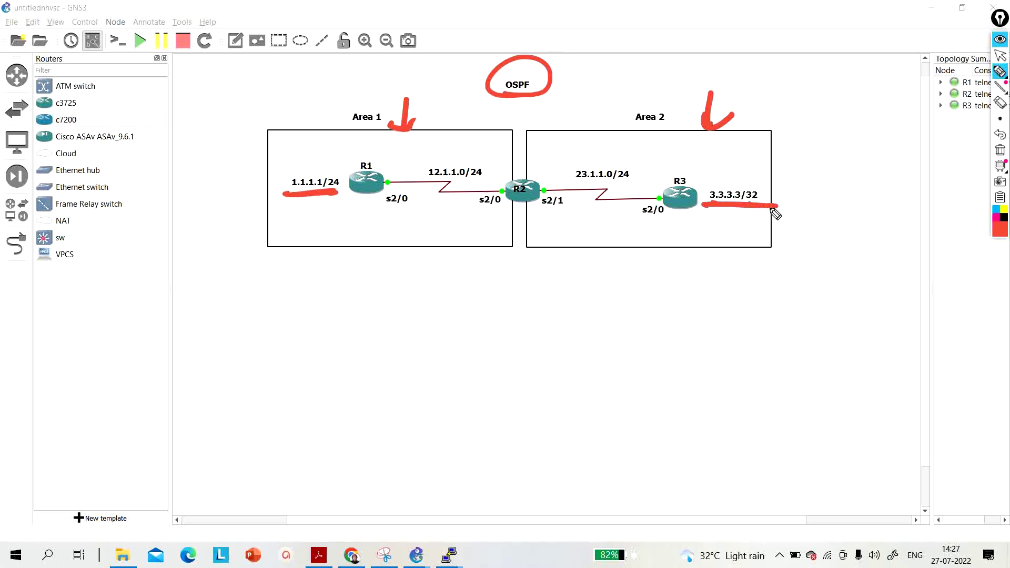
Draw a red arrow pointing up to R2 and write an underlined ABR beneath it.
mouse_move(518, 209)
mouse_down()
mouse_move(511, 287)
mouse_move(524, 216)
mouse_up()
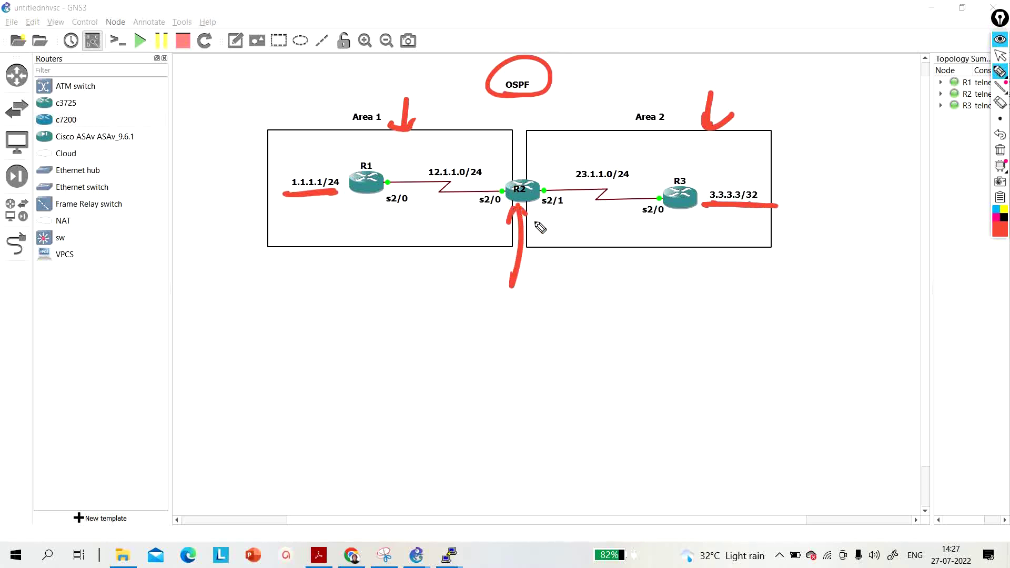
mouse_move(477, 323)
mouse_down()
mouse_move(500, 321)
mouse_move(496, 309)
mouse_up()
drag(512, 298, 515, 316)
mouse_move(535, 314)
mouse_down()
mouse_move(545, 288)
mouse_move(558, 307)
mouse_up()
drag(457, 346, 555, 328)
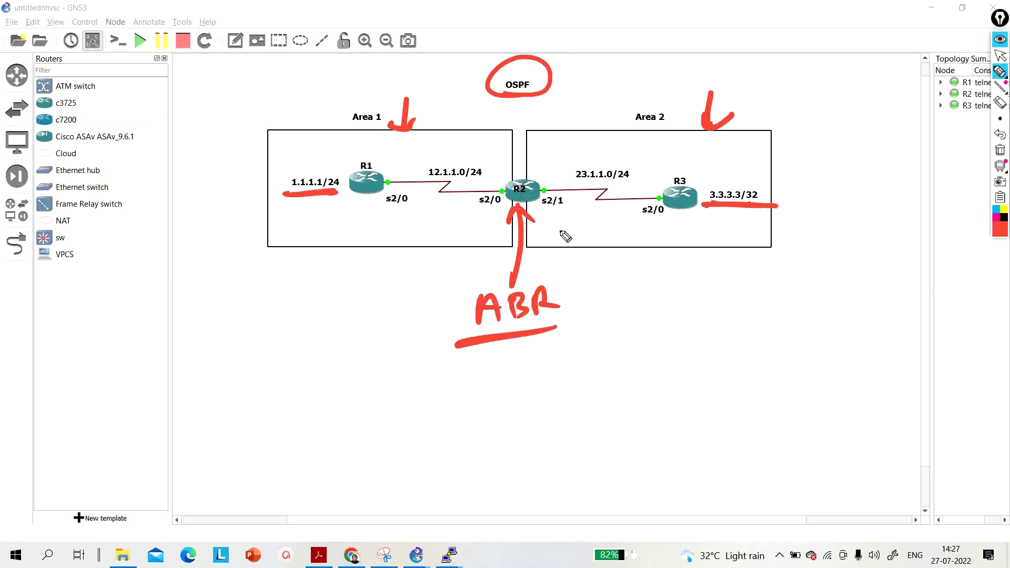
Write LSA3 in red next to the ABR note and underline it.
drag(597, 270, 622, 292)
mouse_move(636, 273)
mouse_down()
mouse_move(619, 297)
mouse_move(664, 296)
mouse_up()
mouse_move(648, 288)
mouse_down()
mouse_move(662, 284)
mouse_move(672, 299)
mouse_up()
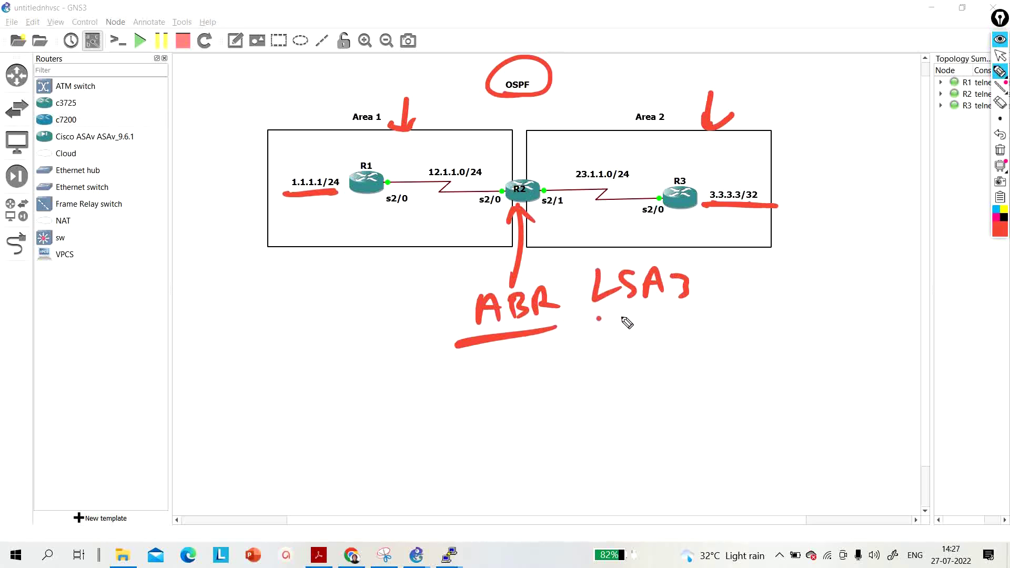
drag(590, 317, 699, 307)
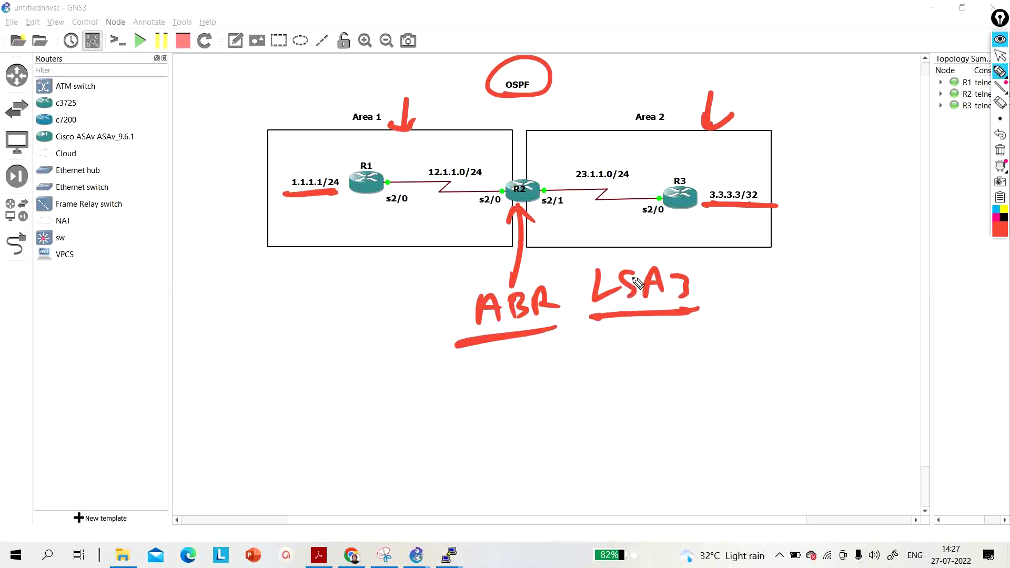
Draw curved arrows between the two areas in both directions, and clear all the annotations from the topology.
mouse_move(594, 148)
mouse_down()
mouse_move(476, 111)
mouse_move(444, 138)
mouse_move(472, 134)
mouse_up()
mouse_move(431, 221)
mouse_down()
mouse_move(626, 350)
mouse_move(672, 220)
mouse_move(691, 236)
mouse_up()
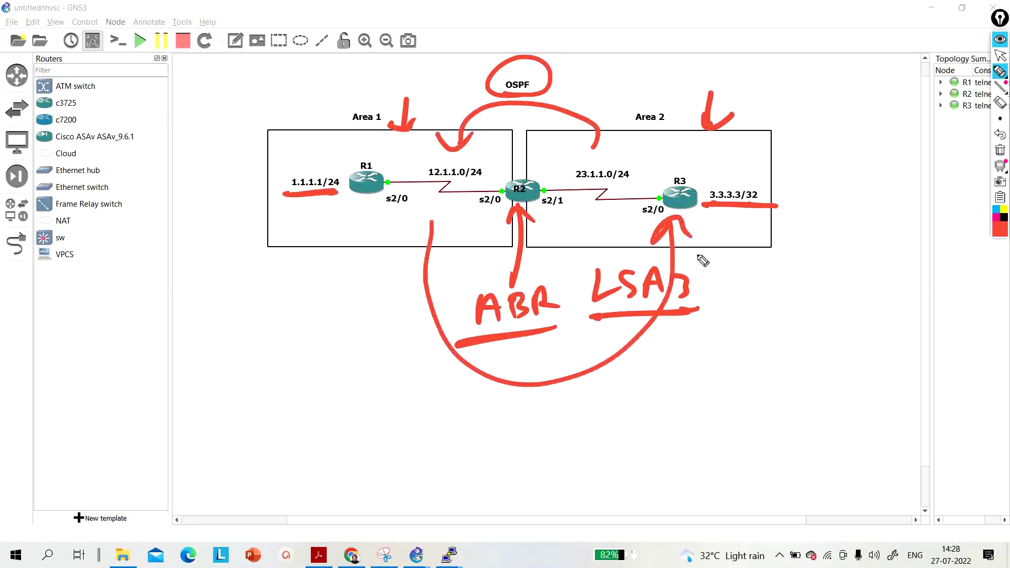
click(1000, 150)
Mark R2 with a red arrow below and a T-shaped stroke above, and handwrite its border router role underneath.
mouse_move(517, 205)
mouse_down()
mouse_move(517, 242)
mouse_move(527, 211)
mouse_up()
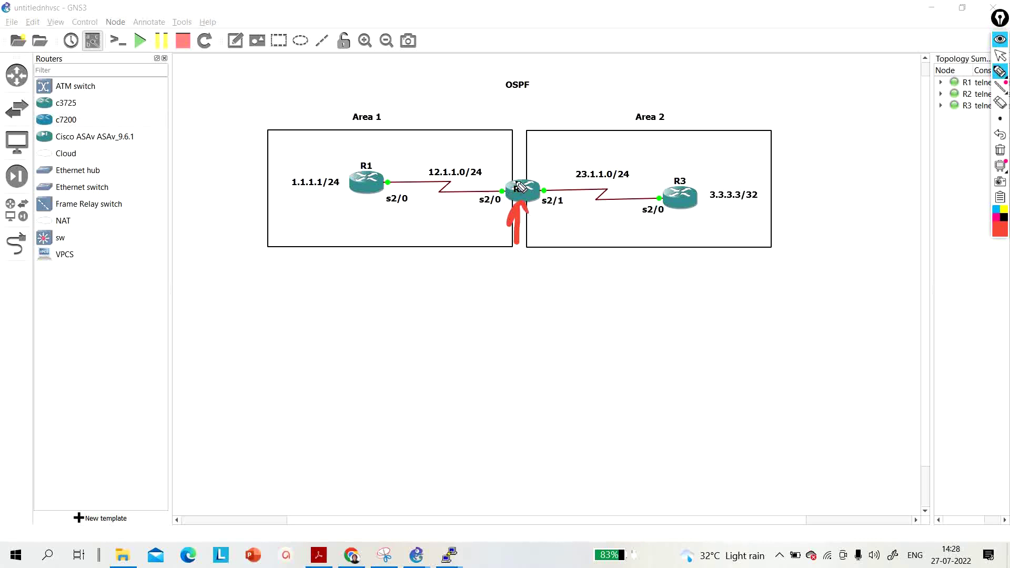
drag(524, 175, 543, 171)
mouse_move(491, 287)
mouse_down()
mouse_move(552, 263)
mouse_move(555, 278)
mouse_up()
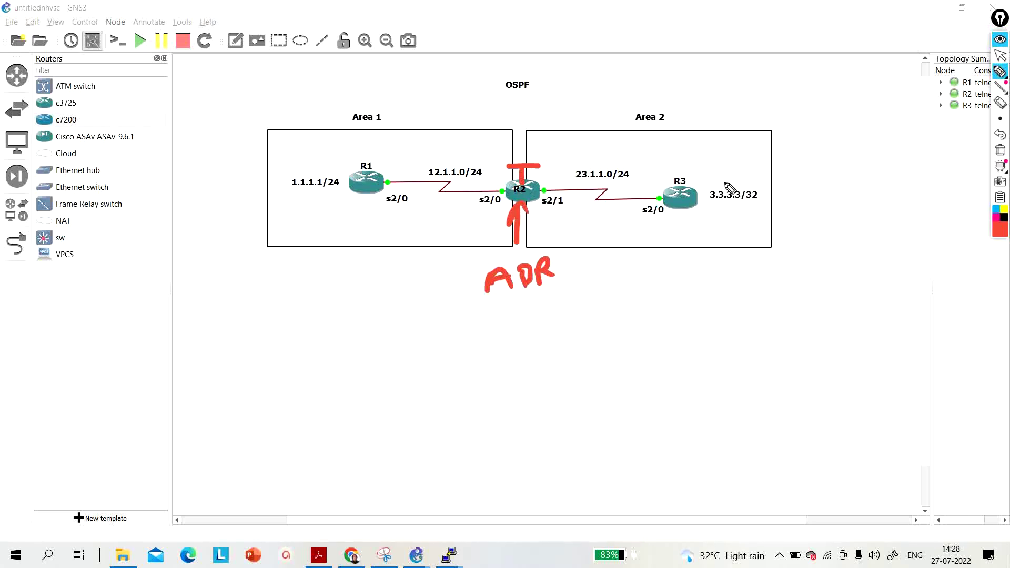
Circle 3.3.3.3/32 and 1.1.1.1/24 with curved arrows between the areas, clear all annotations, and return to the normal pointer.
drag(730, 176, 733, 194)
mouse_move(565, 144)
mouse_down()
mouse_move(457, 134)
mouse_move(481, 137)
mouse_up()
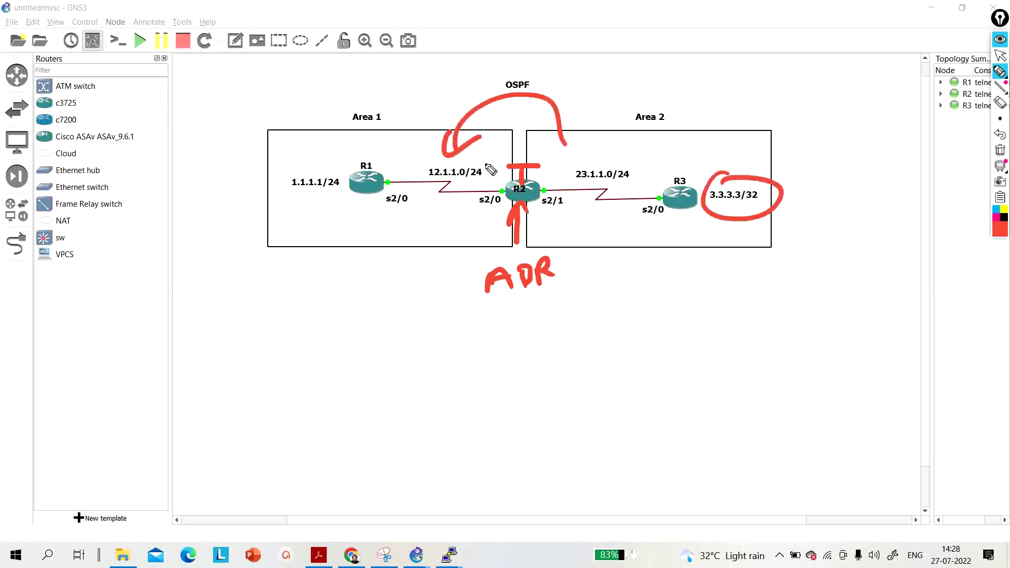
mouse_move(326, 164)
mouse_down()
mouse_move(302, 206)
mouse_move(341, 167)
mouse_move(668, 253)
mouse_move(670, 237)
mouse_up()
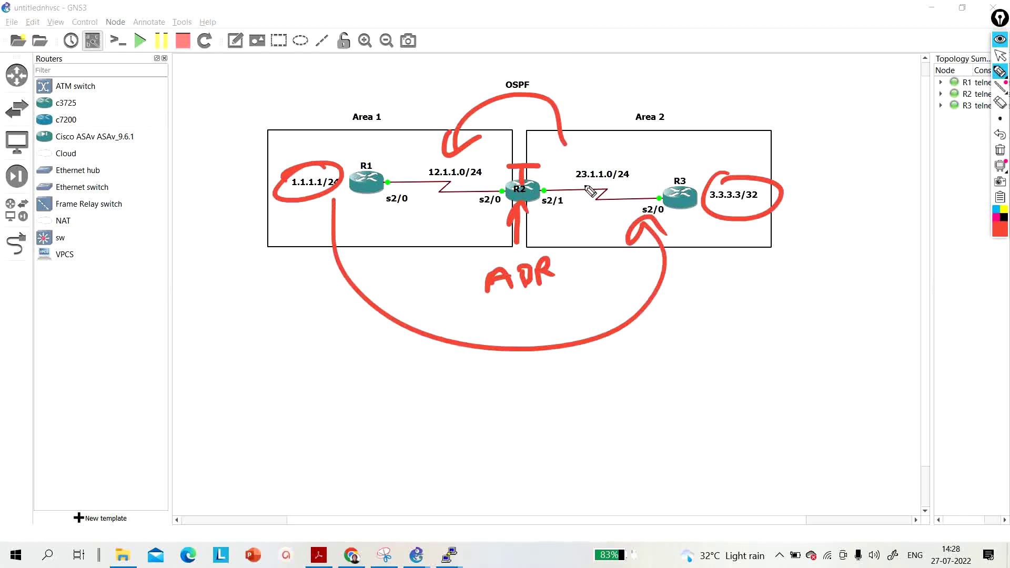
click(999, 149)
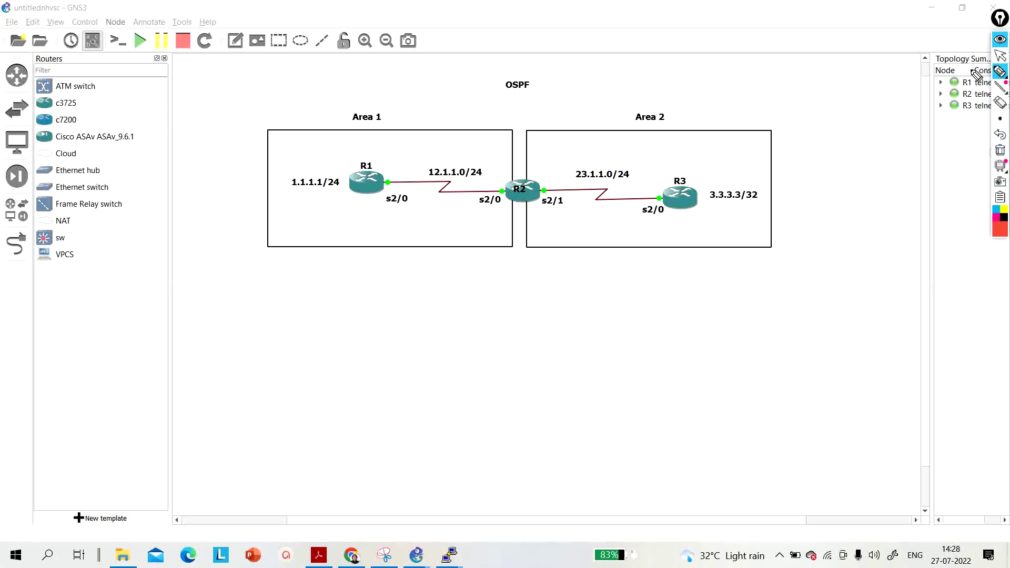
click(1000, 56)
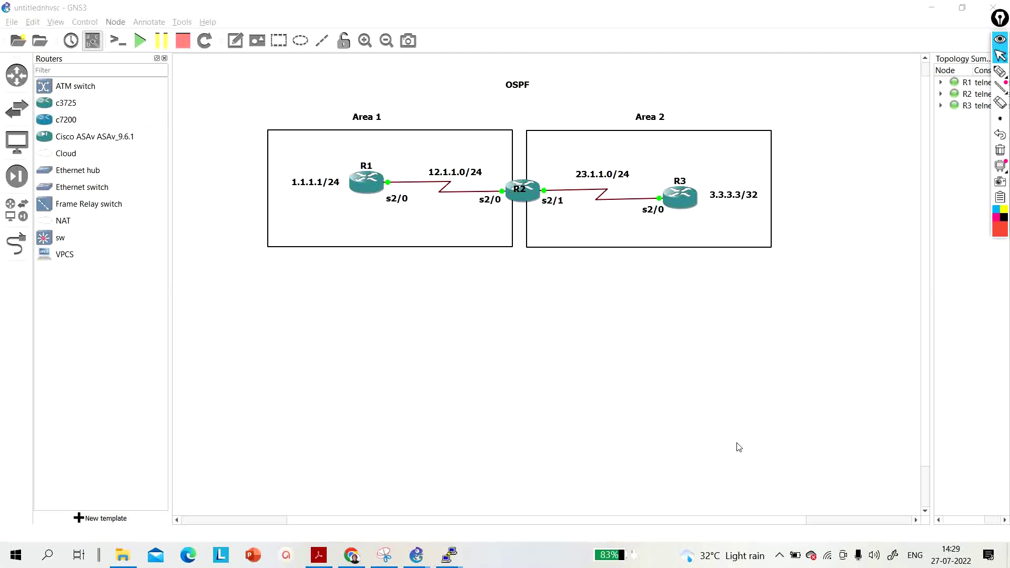
Open the R1 console and leave global configuration mode for the privileged prompt.
drag(405, 318, 332, 226)
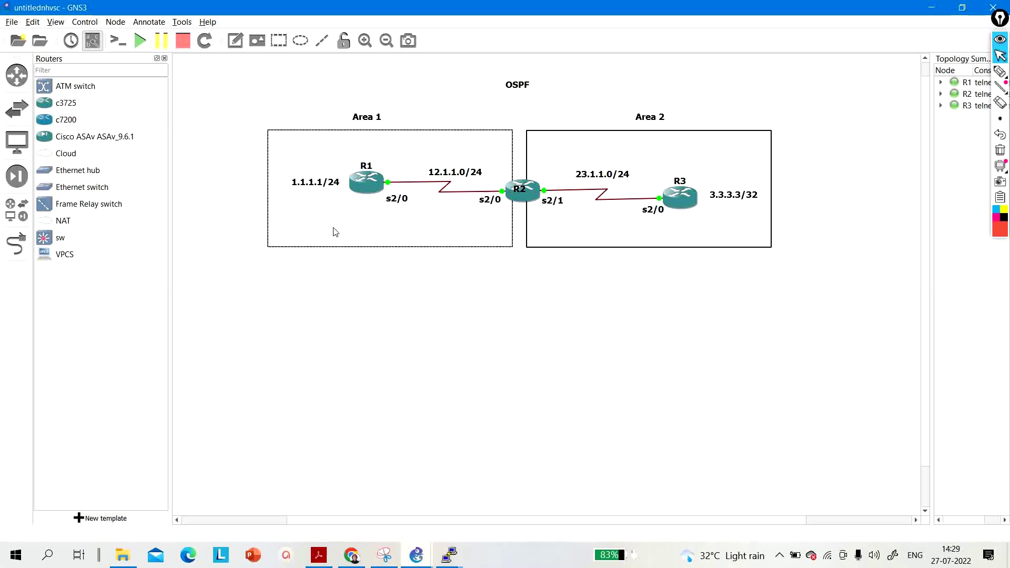
mouse_move(450, 557)
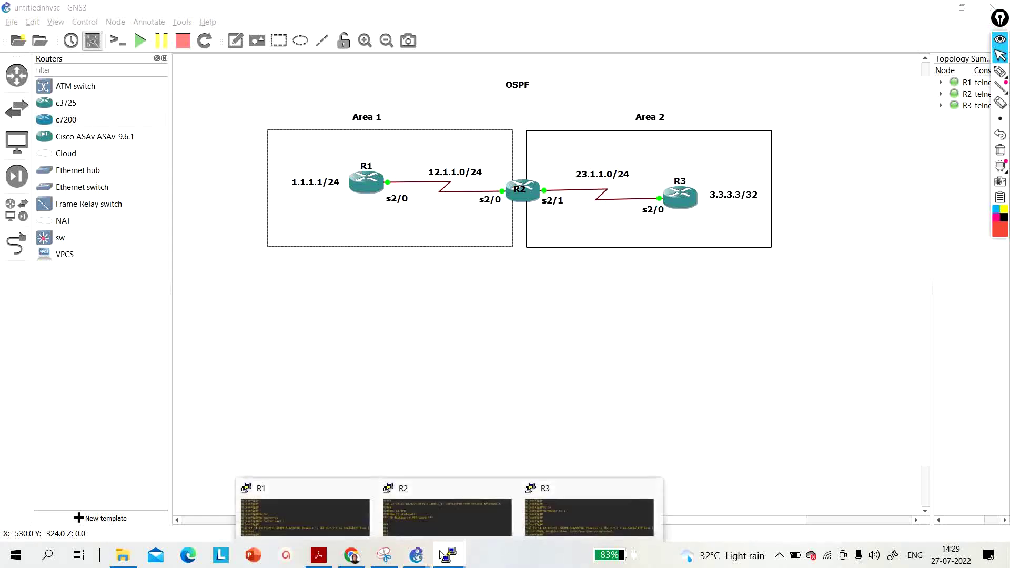
click(303, 509)
key(Return)
key(Return)
key(Return)
key(Return)
key(Return)
key(Return)
key(Return)
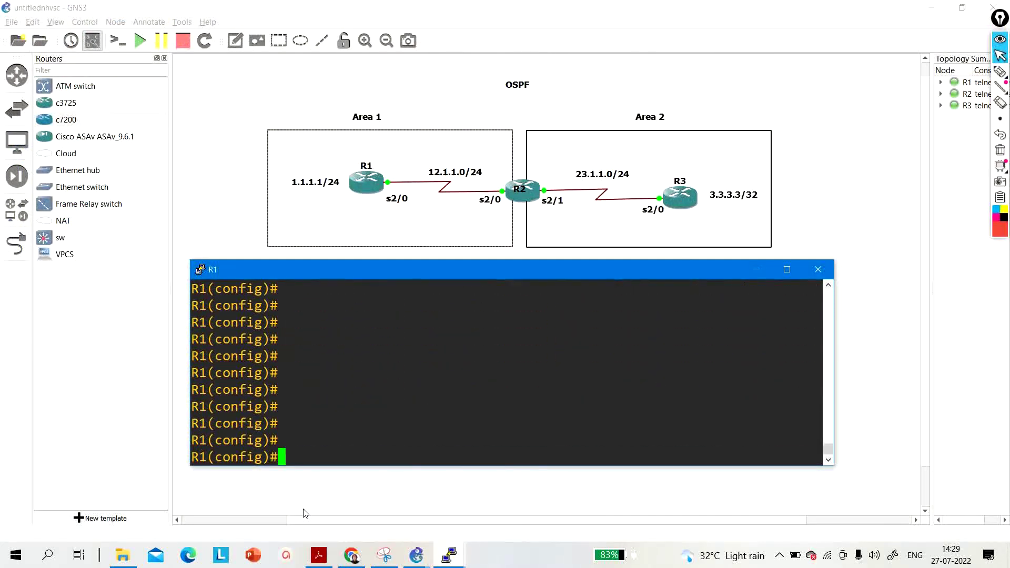
key(ctrl+z)
key(Return)
key(Return)
key(Return)
key(Return)
key(Return)
key(Return)
key(Return)
key(Return)
key(Return)
key(Return)
List R1's assigned interfaces with "show ip int br | ex un" and highlight the Loopback1 and Serial2/0 addresses.
text(show ip int  br )
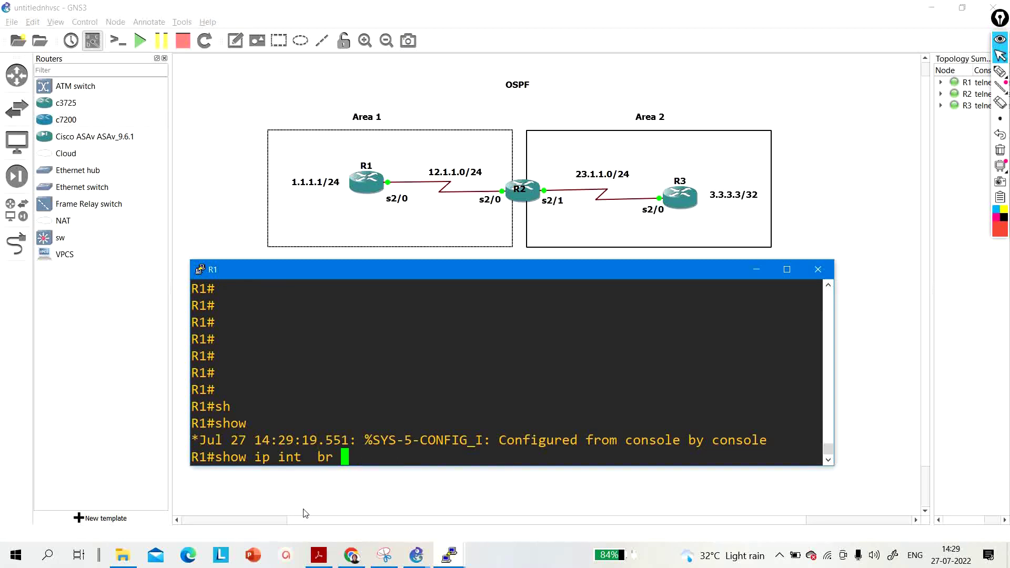
text(| ex un)
key(Return)
key(Return)
key(Return)
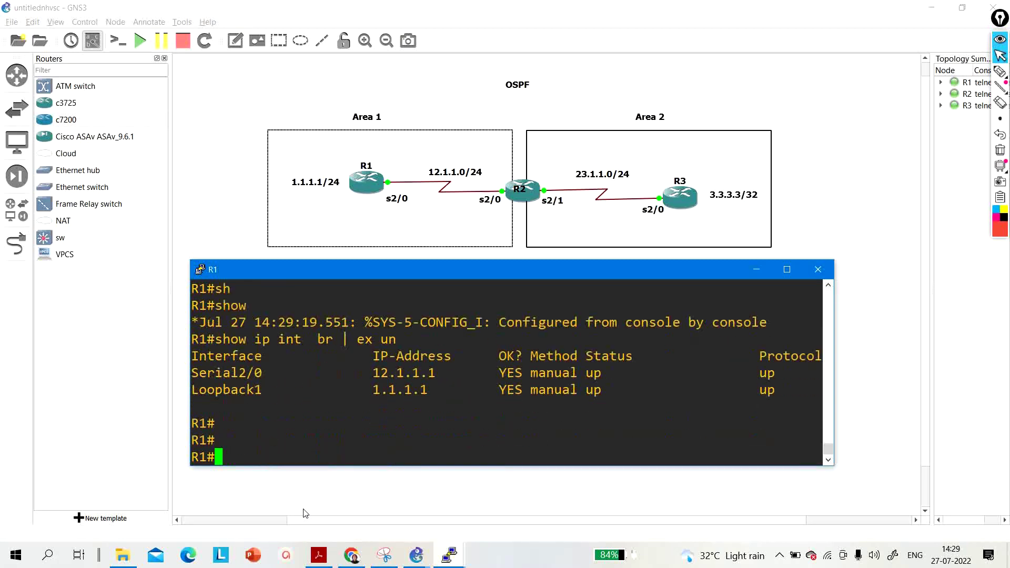
drag(230, 390, 445, 393)
drag(232, 374, 446, 376)
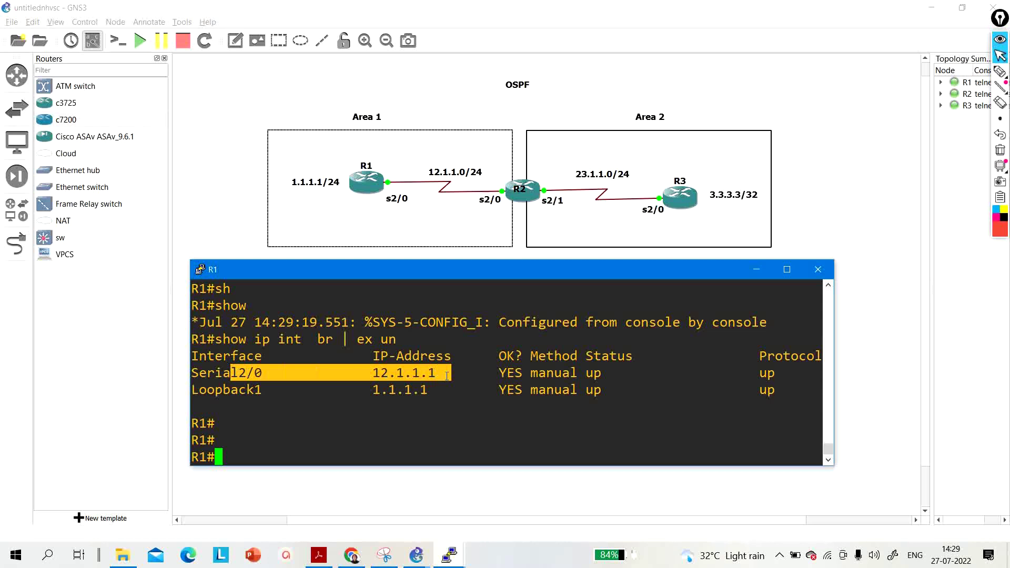
key(Return)
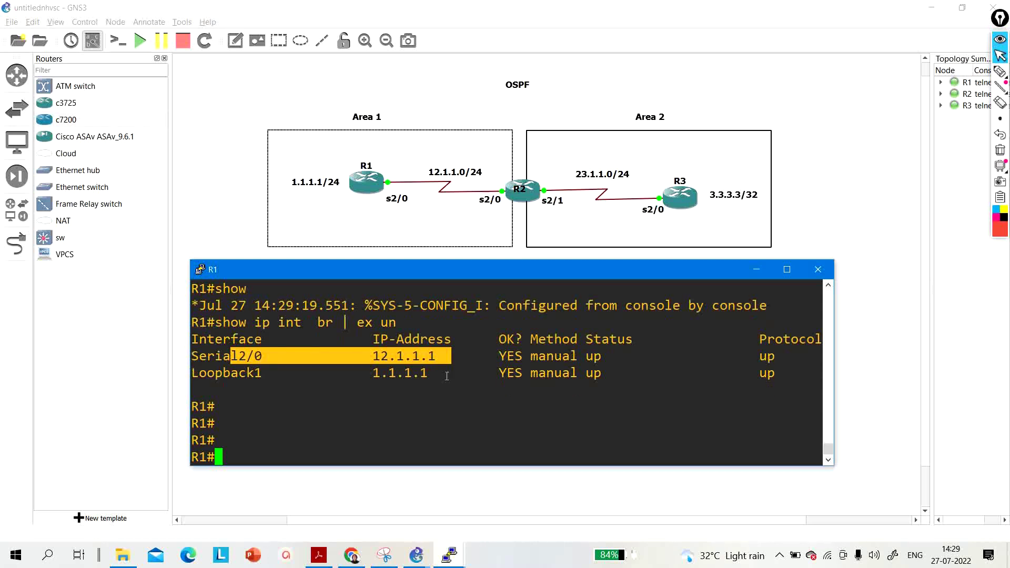
Enter global configuration mode on R1 and start OSPF routing process 1.
text(conf)
key(Tab)
key(Return)
key(Return)
key(Return)
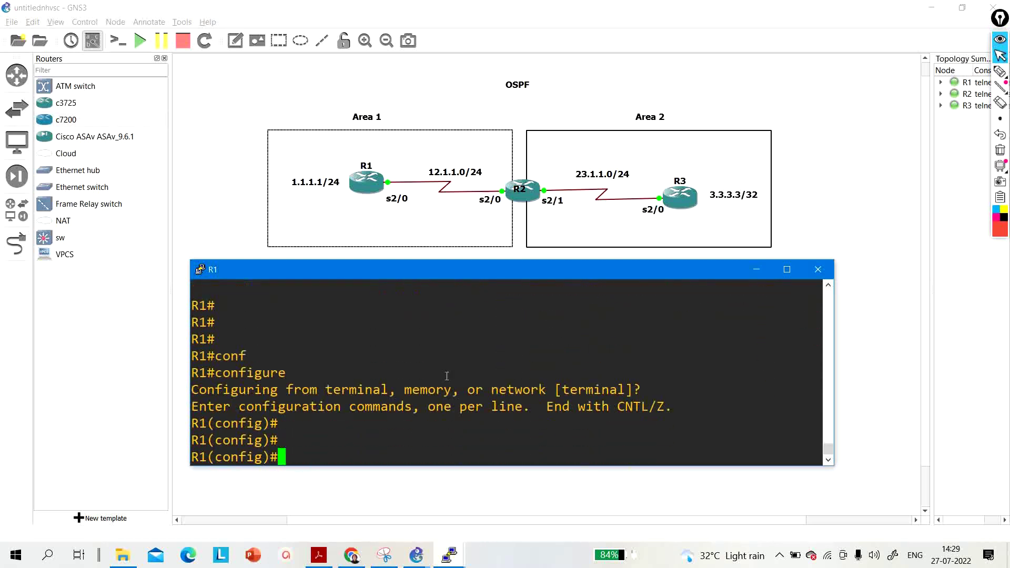
text(ro)
key(Tab)
text(os)
key(Tab)
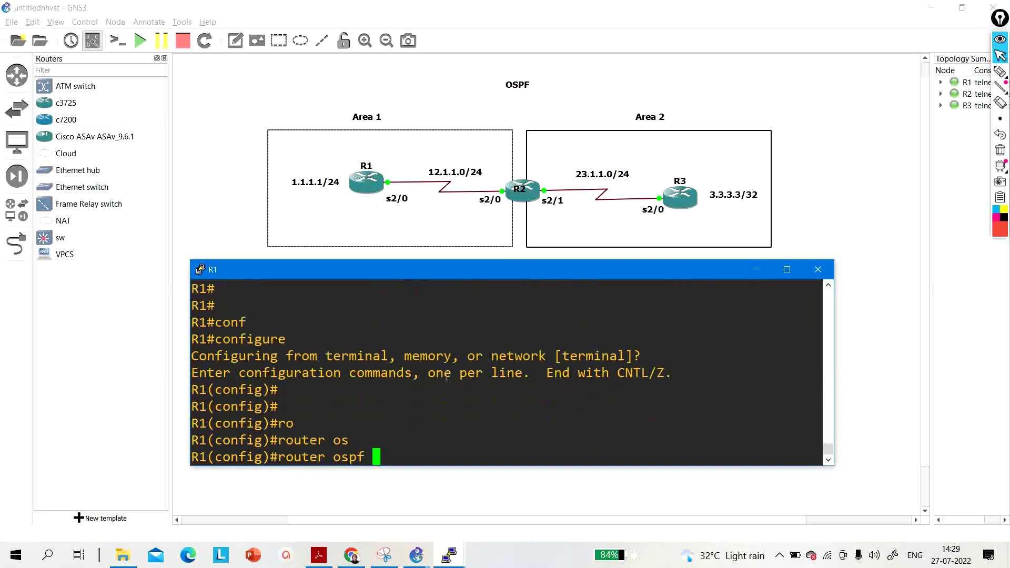
text(1)
key(Return)
Add all of R1's interfaces to OSPF with "network 0.0.0.0 255.255.255.255 area 1".
text(net)
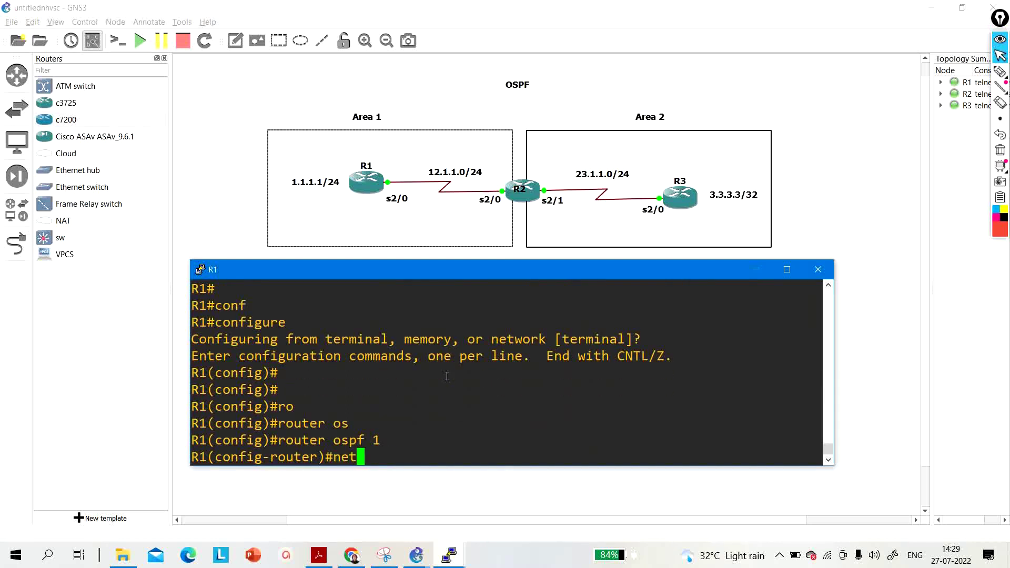
key(Tab)
text(0.0.0.0 255.255.)
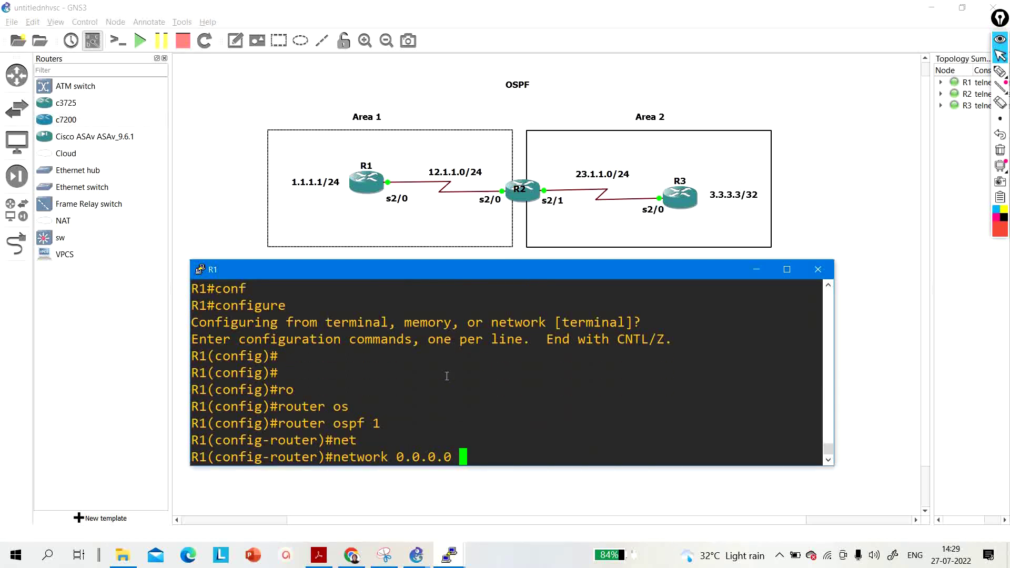
text(255.255 ar)
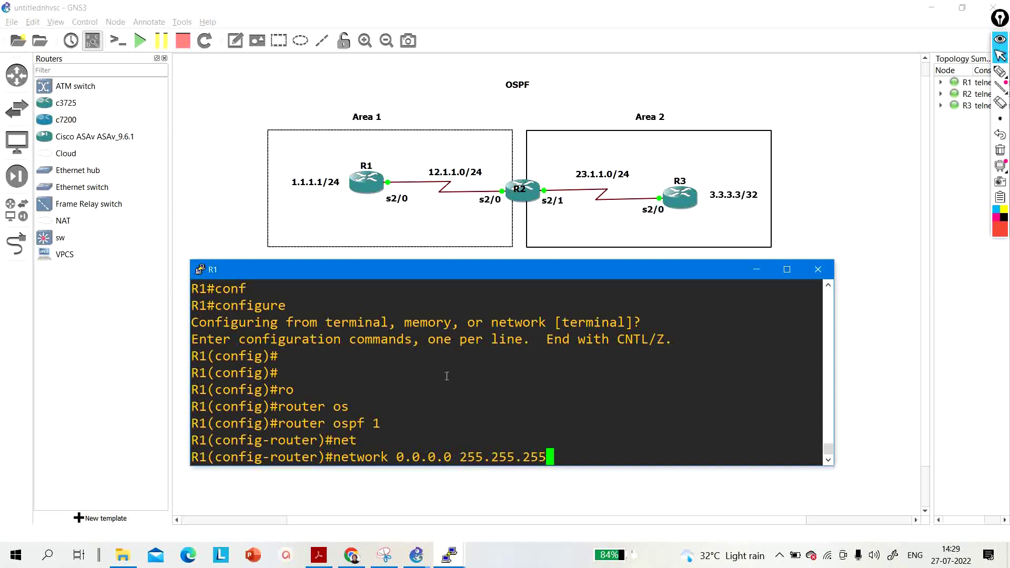
key(Tab)
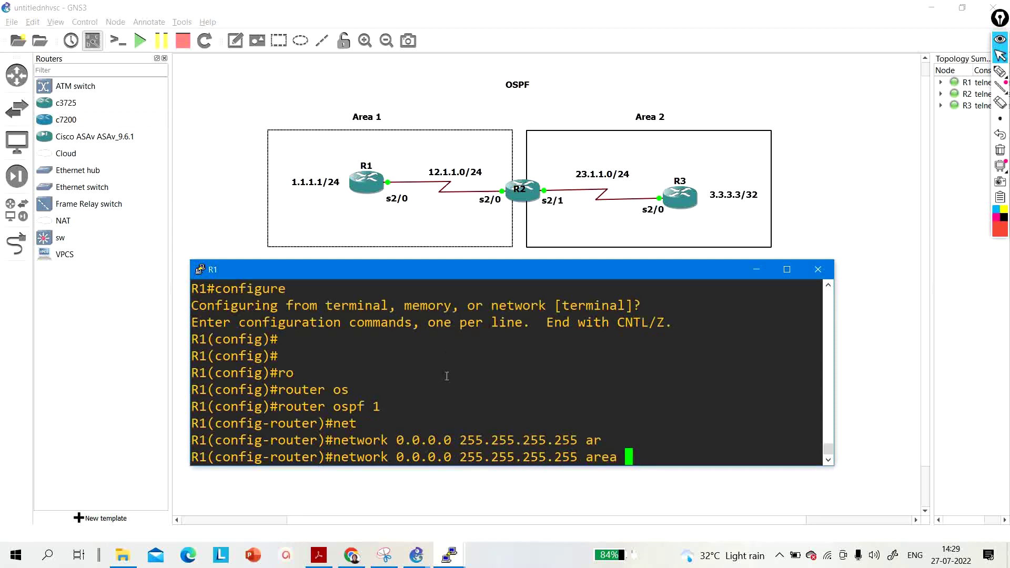
text(1)
key(Return)
key(Return)
key(Return)
key(Return)
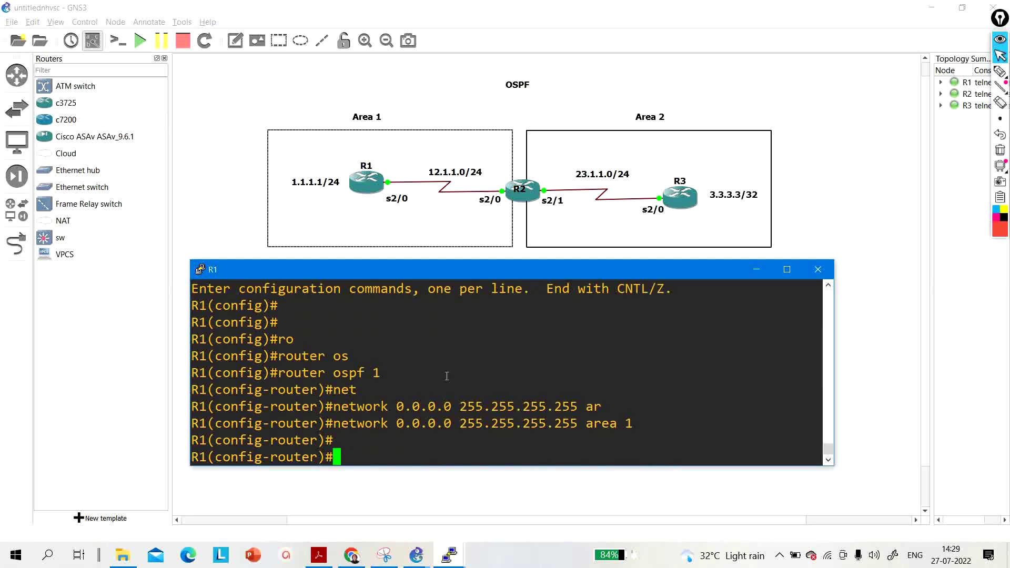
Switch to the R2 console and list its assigned interfaces with "show ip int br | ex un".
click(452, 556)
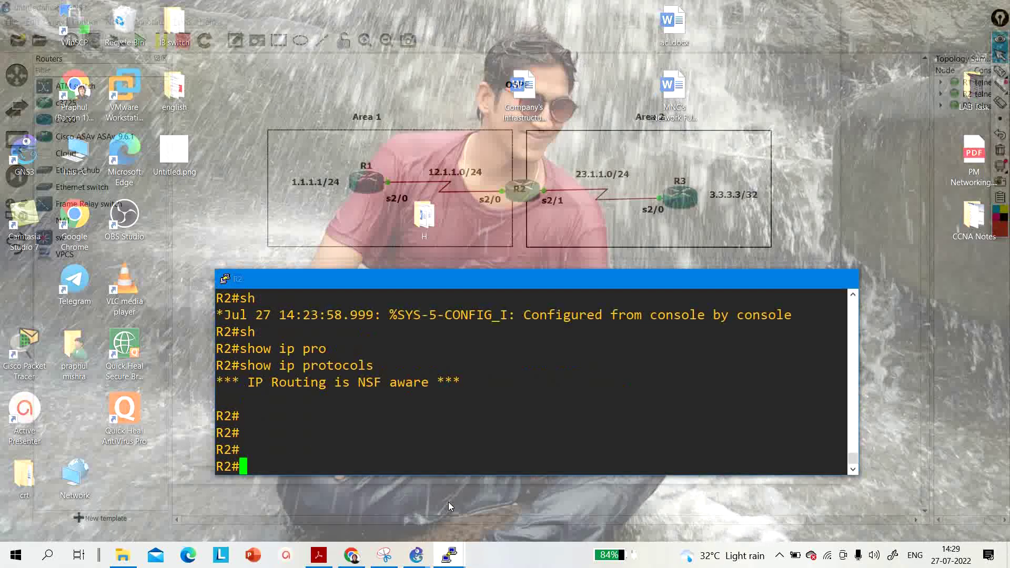
click(448, 504)
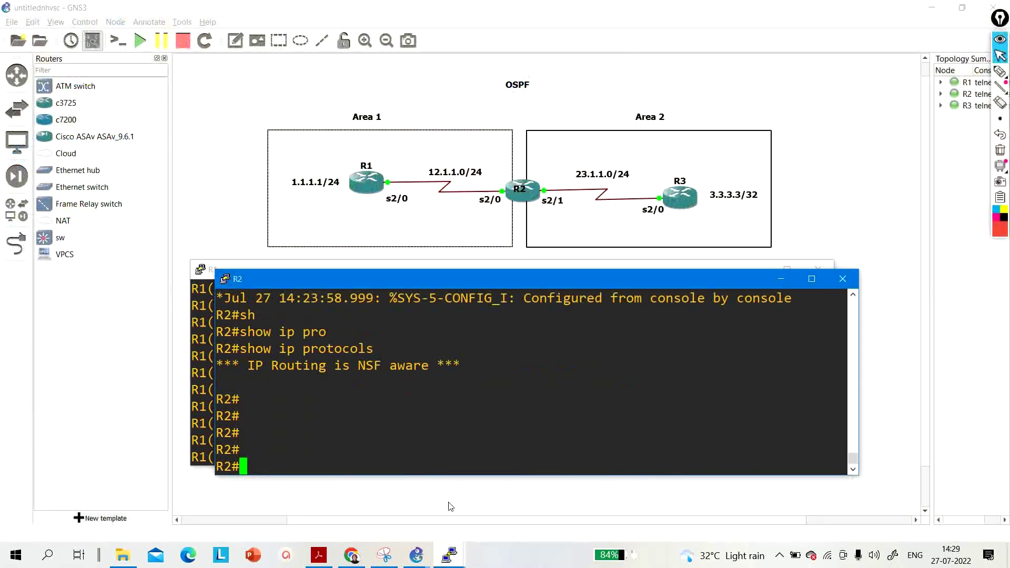
key(Return)
key(Return)
key(Return)
key(Return)
key(Return)
key(Return)
key(Return)
text(sh)
key(Tab)
text(ip int)
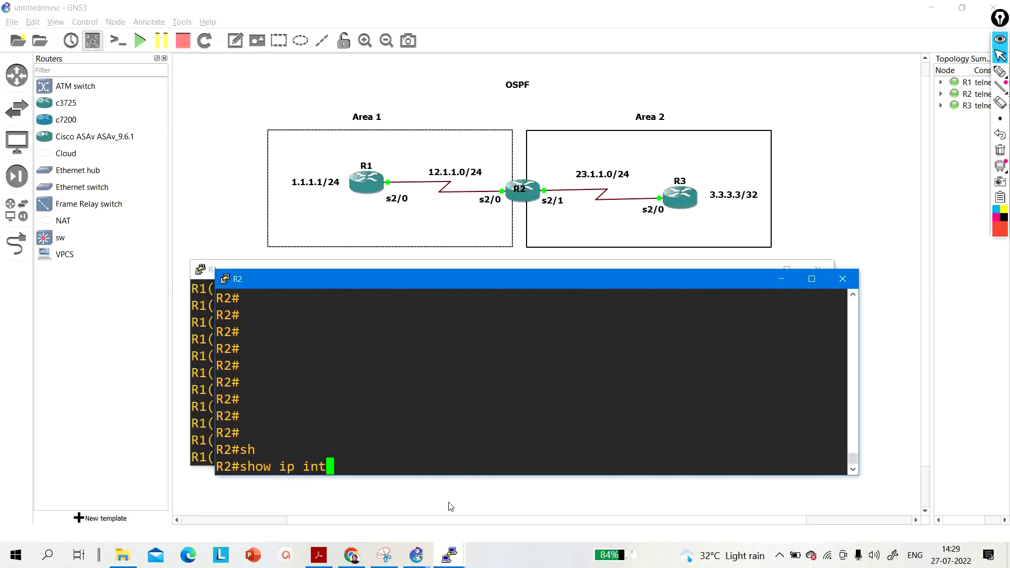
text( br | ex un)
key(Return)
key(Return)
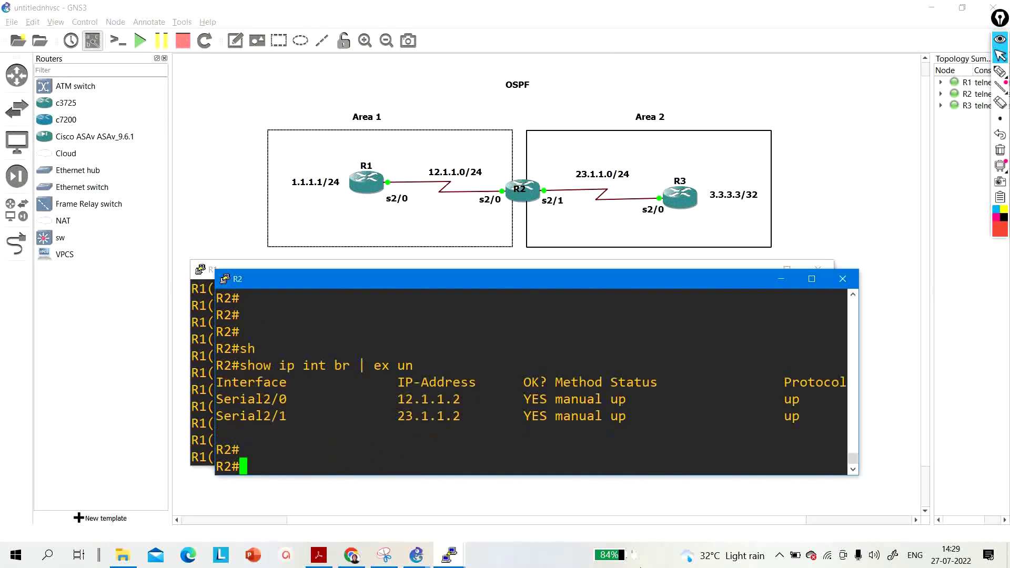
key(Return)
Enter global configuration mode on R2 and start OSPF routing process 1.
text(conf)
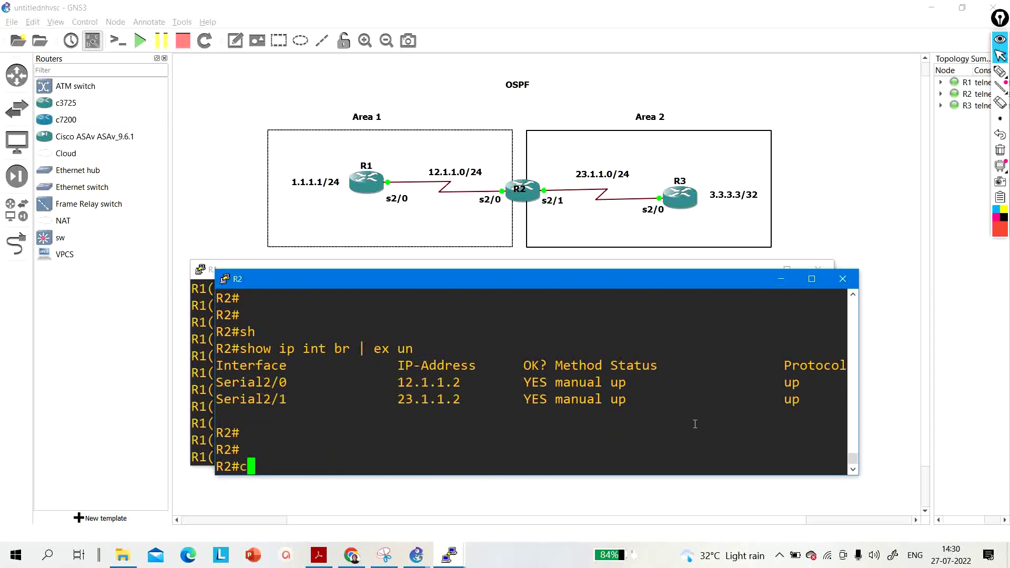
key(Tab)
key(Return)
key(Return)
key(Return)
key(Return)
text(ro)
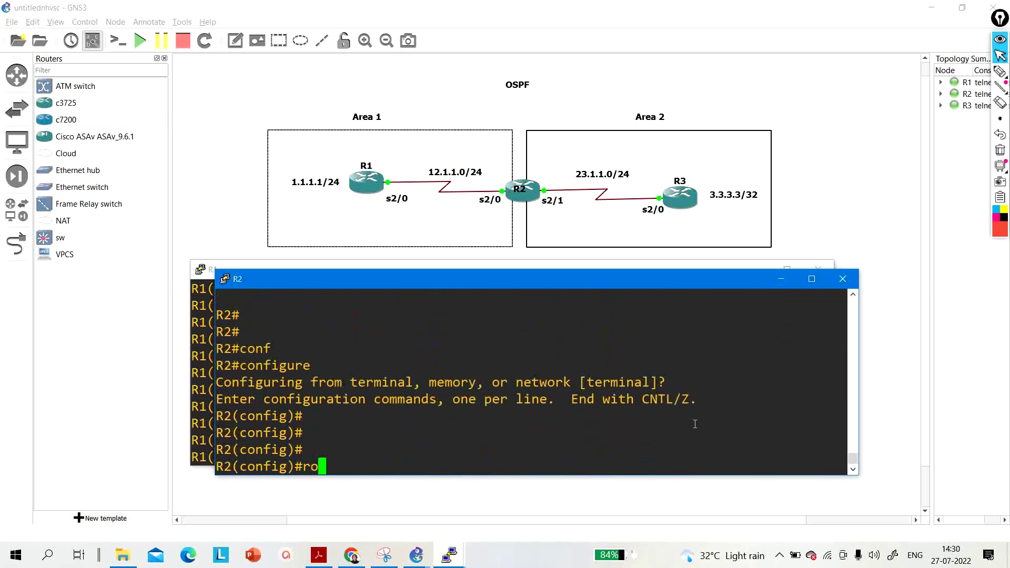
key(Tab)
text(r os 1)
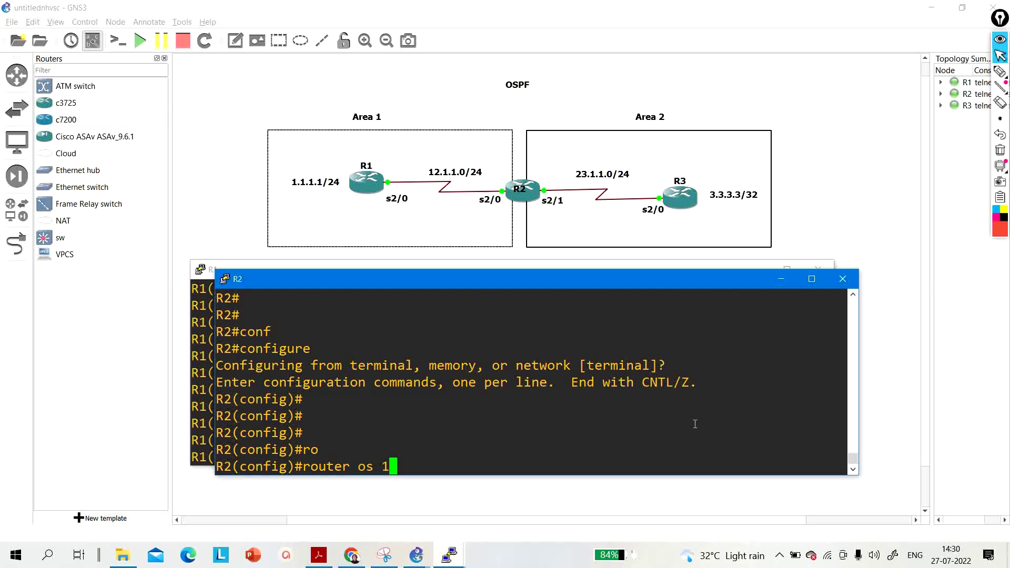
key(Return)
text(net)
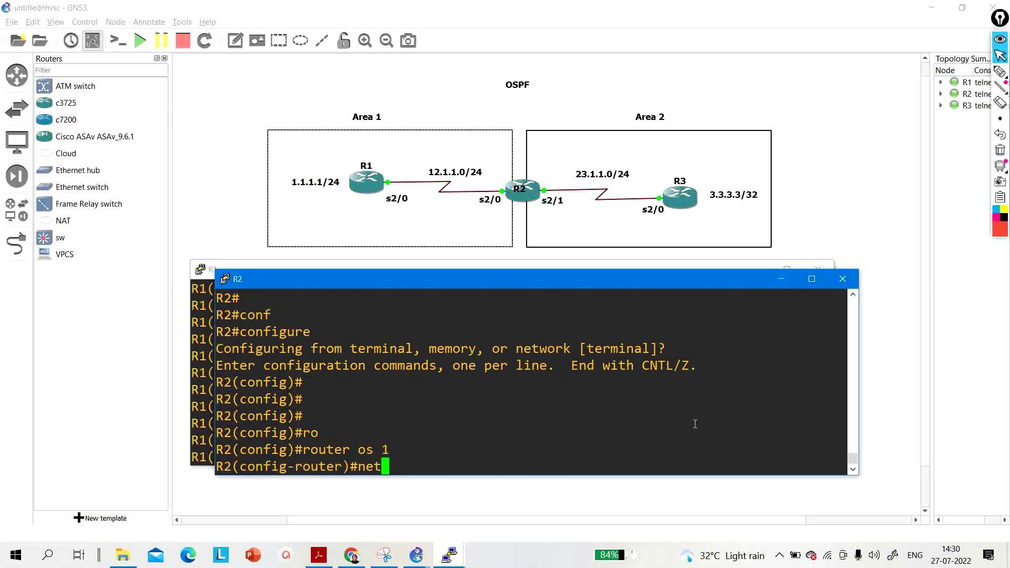
key(Tab)
key(BackSpace)
key(BackSpace)
key(BackSpace)
key(BackSpace)
key(BackSpace)
key(BackSpace)
key(BackSpace)
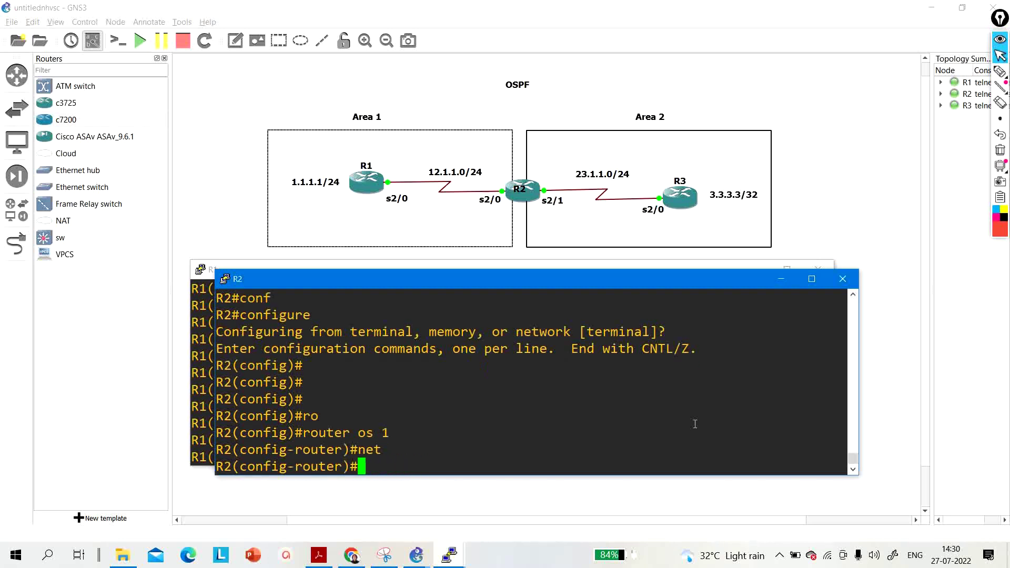
Leave R2's OSPF router configuration and put interface s2/0 into Area 1 with "ip ospf 1 area 1".
text(exi)
key(Return)
key(Return)
key(Return)
text(int )
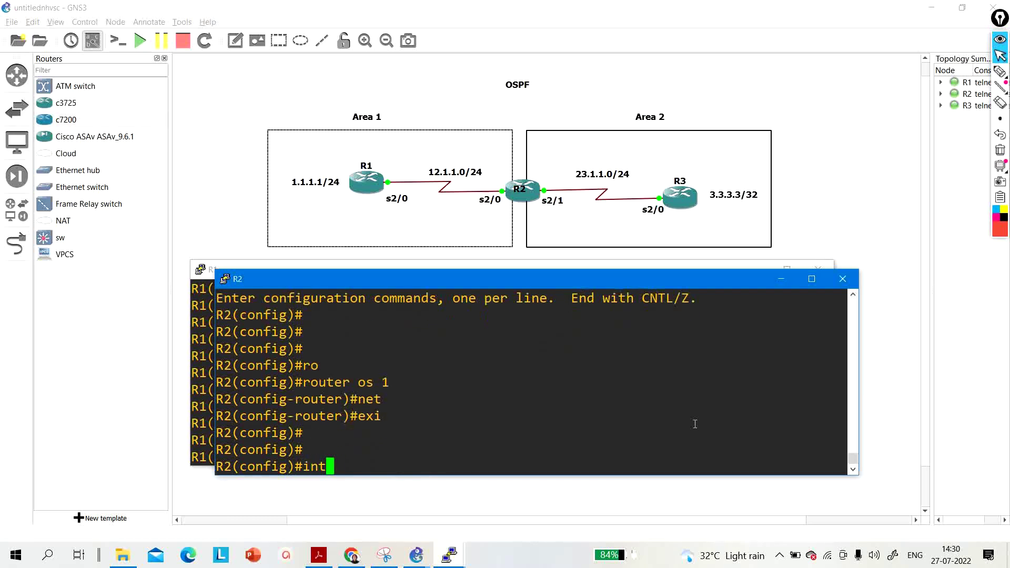
text(s2/0)
key(Return)
text(ip os)
key(Tab)
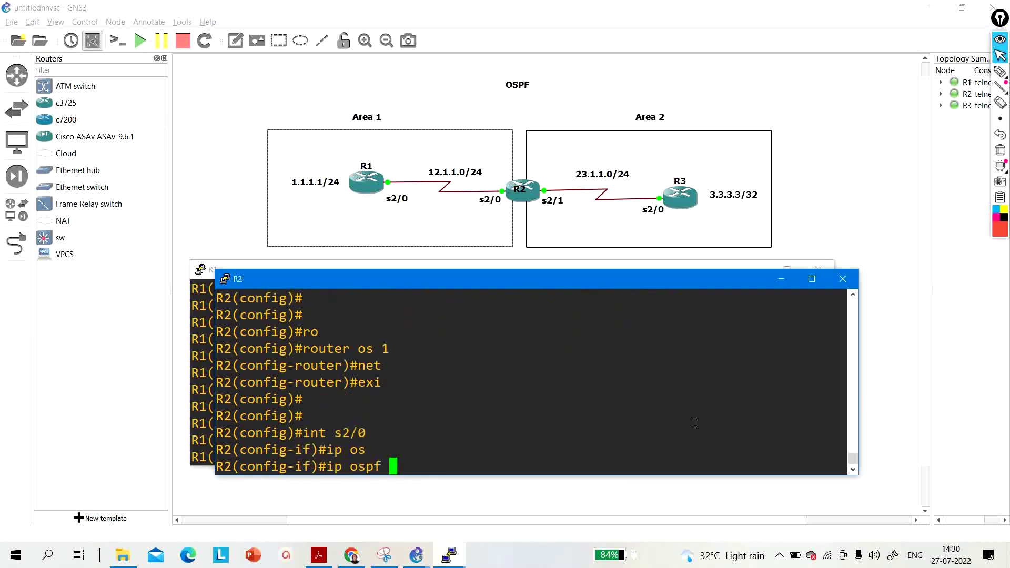
text(1 ar)
key(Tab)
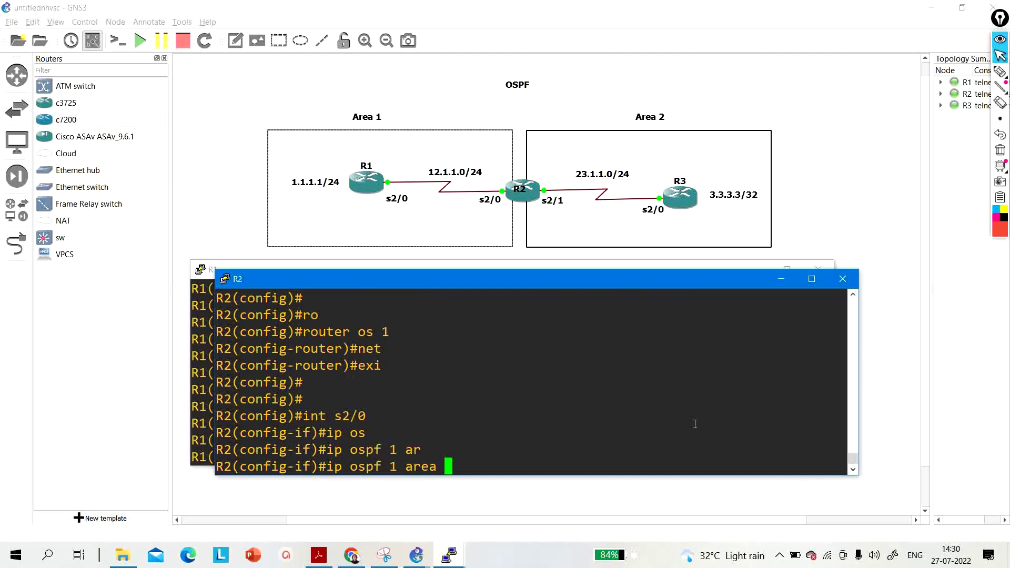
text(1)
key(Return)
text(ex)
key(Return)
Put R2's interface s2/1 into Area 2 with "ip ospf 1 area 2" and exit to global configuration mode.
text(int )
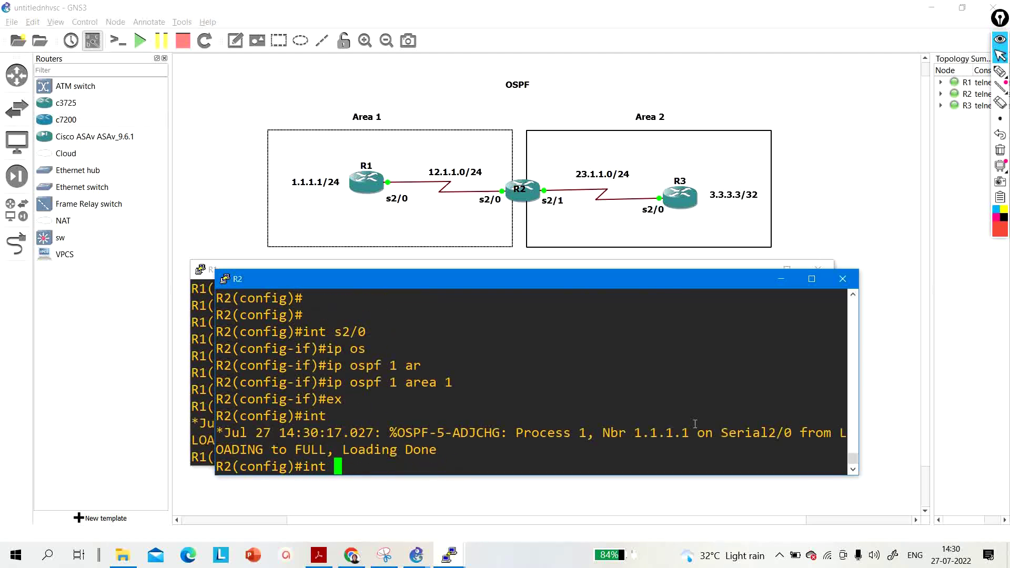
text(s2/1)
key(Return)
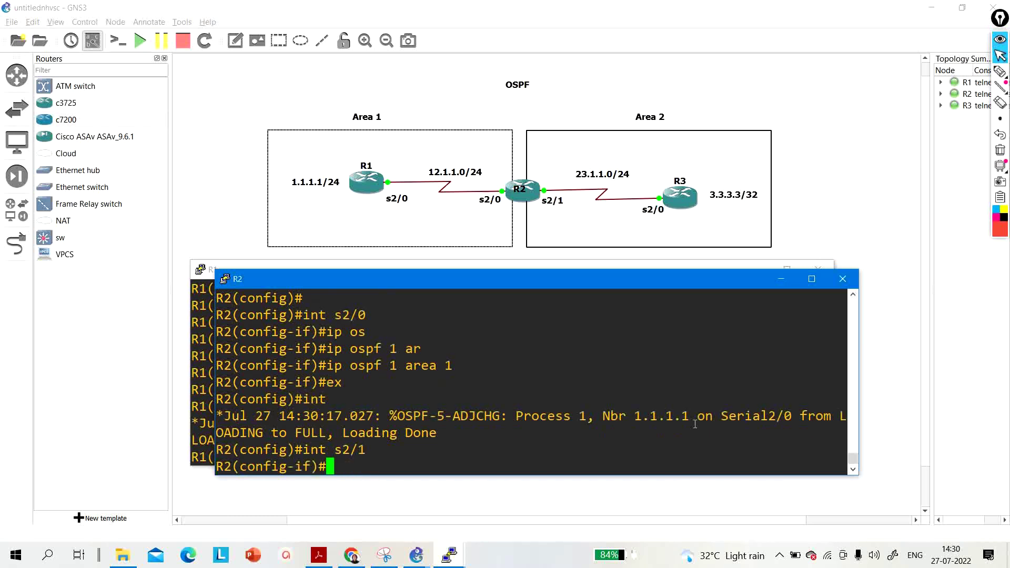
text(ip os)
key(Tab)
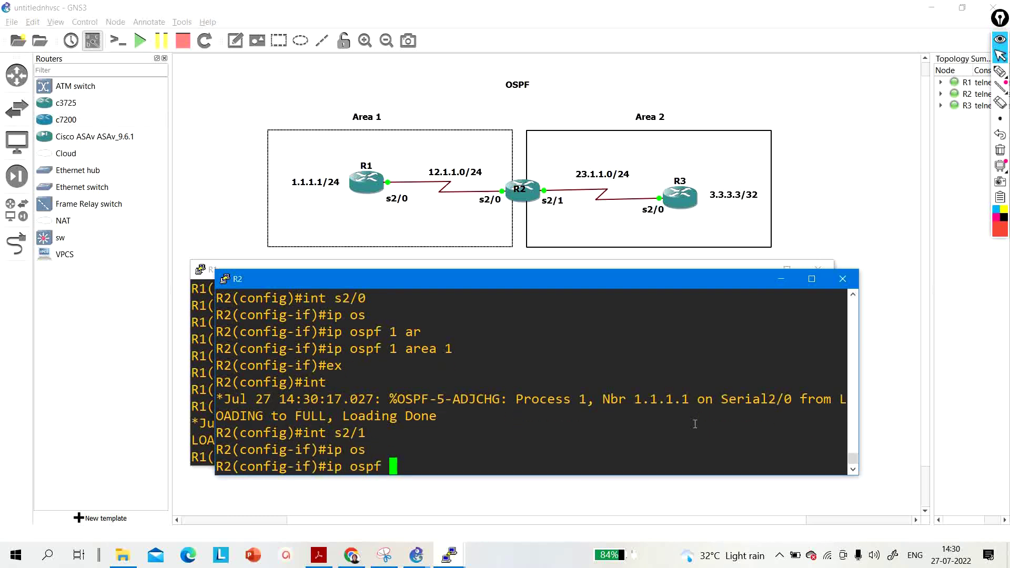
text(1 ar)
key(Tab)
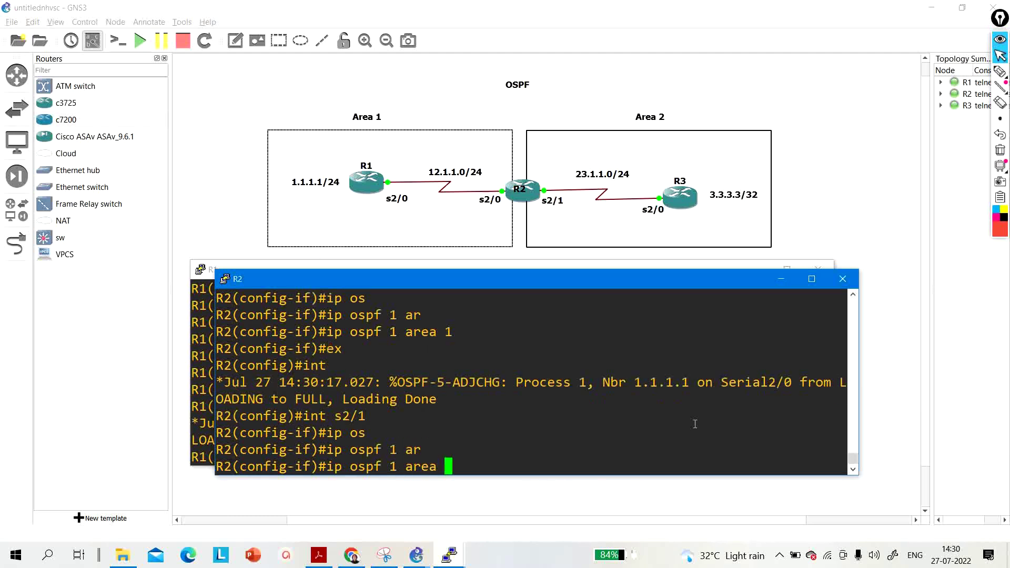
text(2)
key(Return)
key(Return)
key(Return)
key(Return)
key(Return)
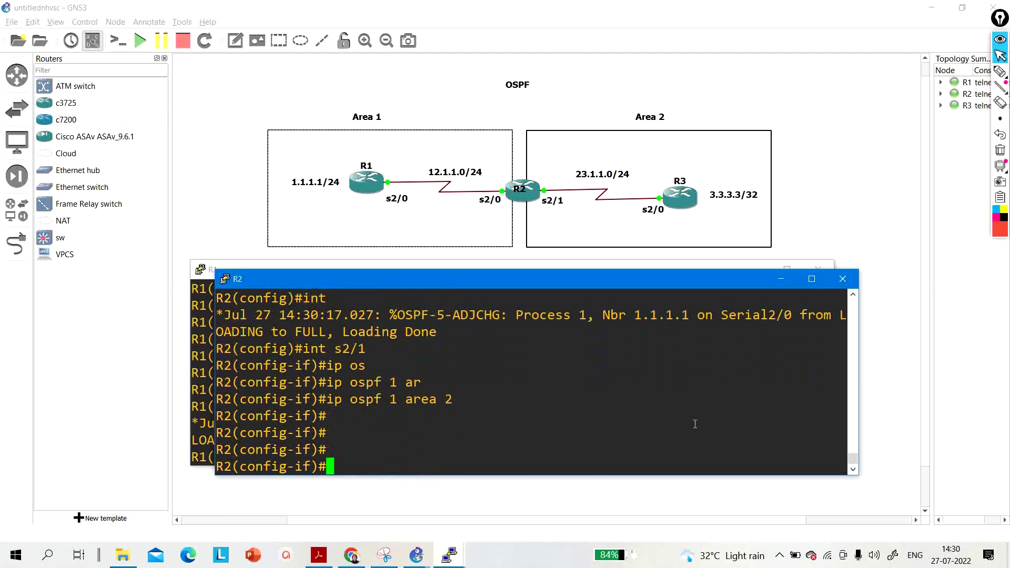
text(ex)
key(Return)
key(Return)
key(Return)
key(Return)
key(Return)
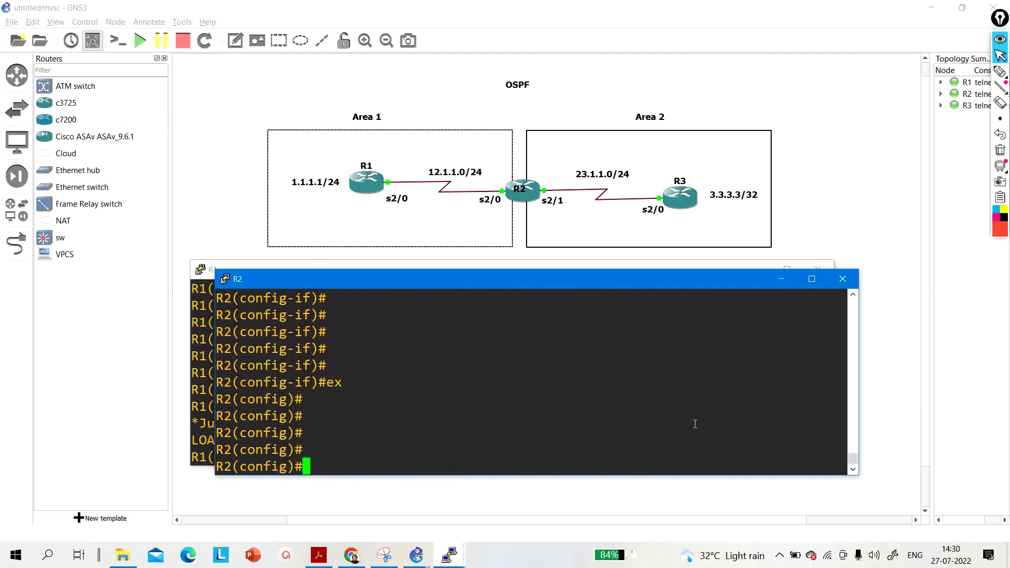
Set the router ID of OSPF process 1 on R2 to 2.2.2.2.
text(rou)
key(Tab)
text(ter)
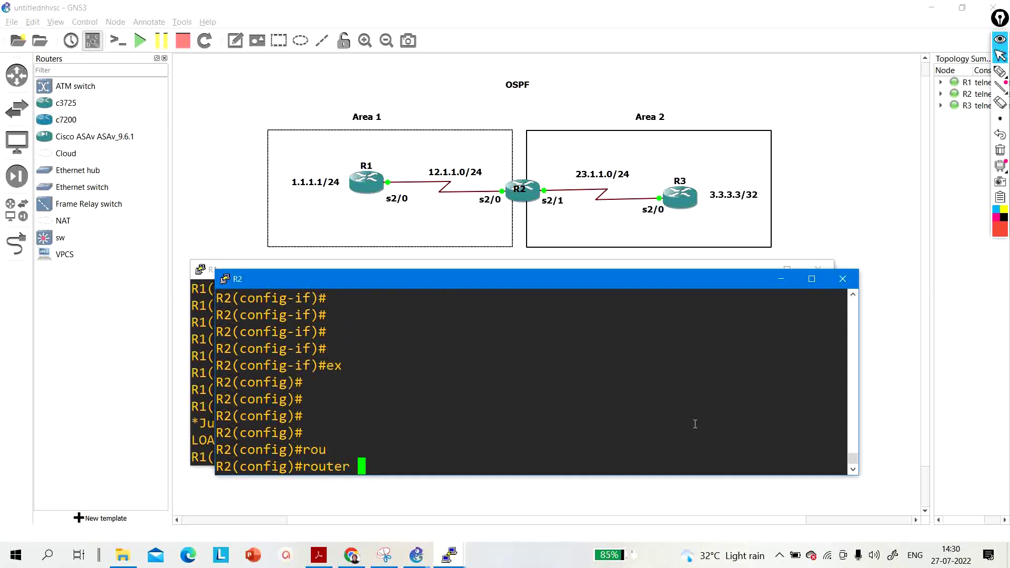
text( os)
key(Tab)
text(1)
key(Return)
text(ro)
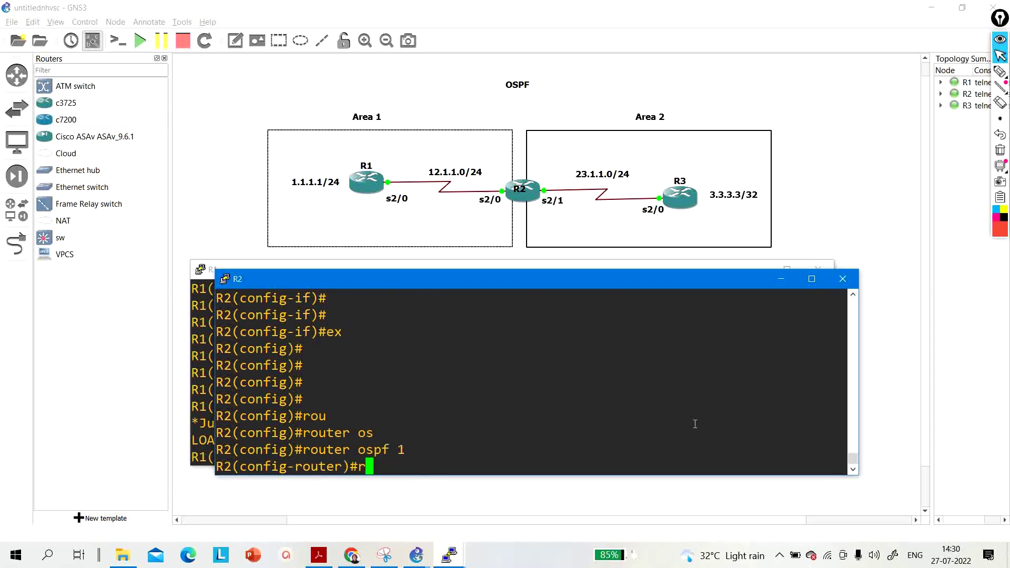
key(Tab)
text(2.2.)
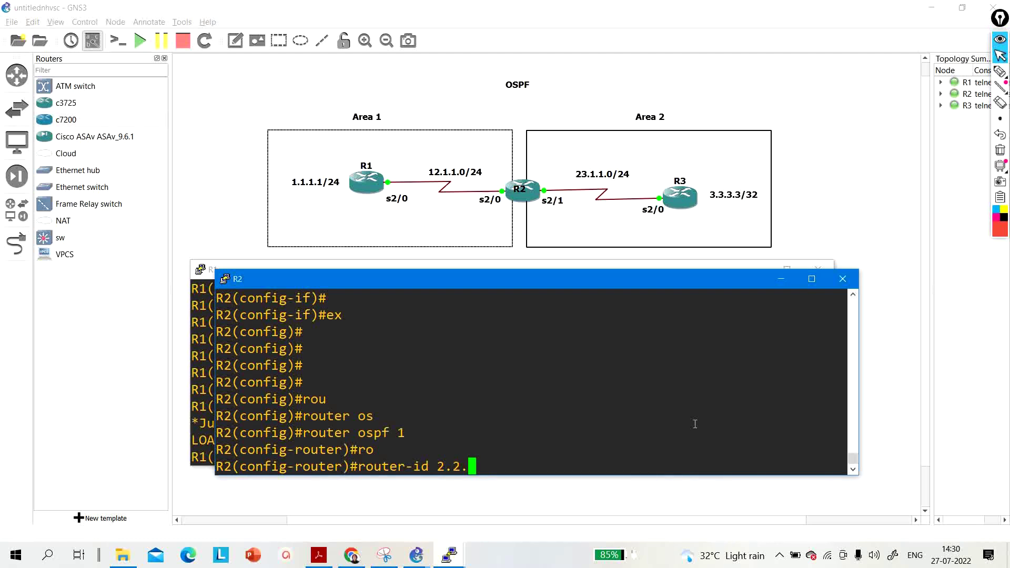
text(2.2)
key(Return)
key(Return)
key(Return)
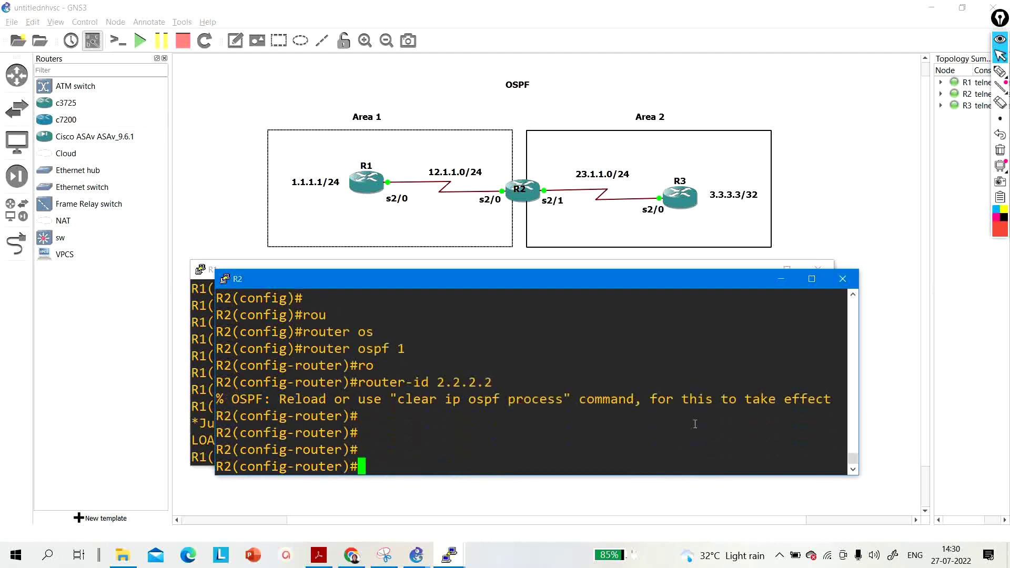
Return R2 to privileged mode and reset all its OSPF processes with "clear ip ospf process".
key(ctrl+z)
text(cl)
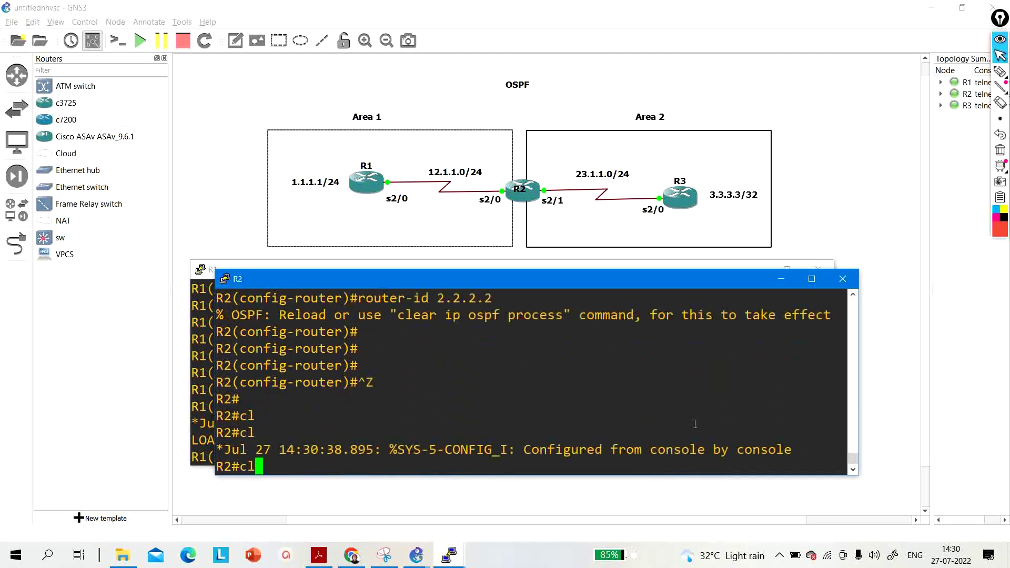
text(ear ip ospf pr)
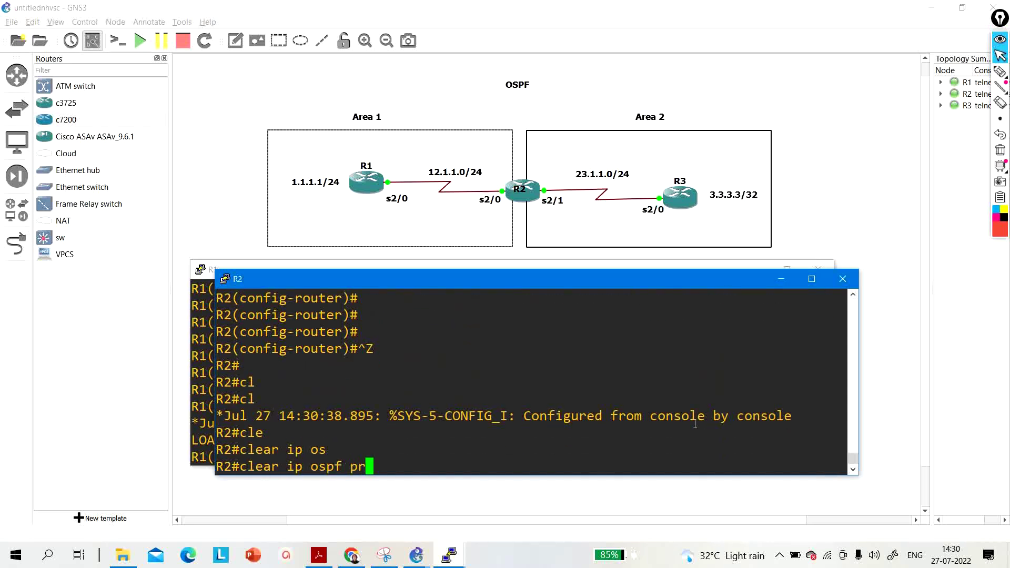
key(Tab)
key(Return)
text(y)
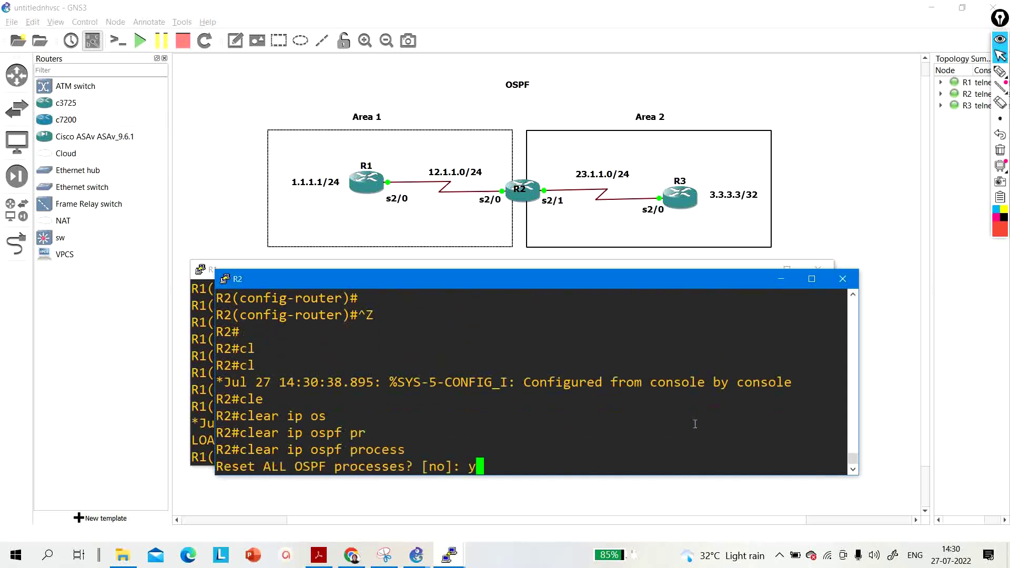
key(Return)
Reenter OSPF process 1 on R2, reapply "router-id 2.2.2.2", and return to privileged mode.
text(conf)
key(Tab)
key(Return)
key(Return)
key(Return)
text(r)
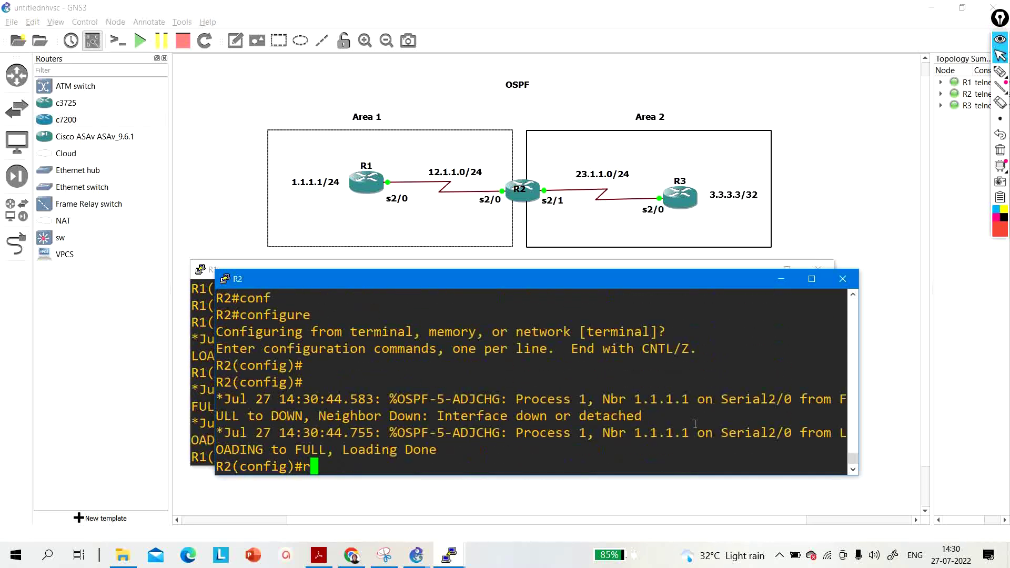
text(outer os)
key(Tab)
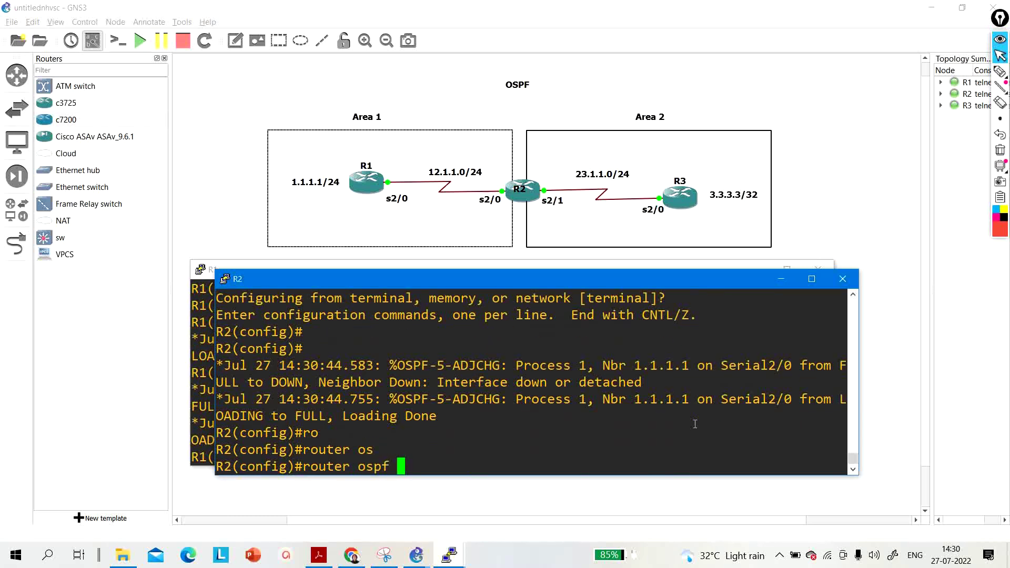
text(1)
key(Return)
text(router)#ro)
key(Tab)
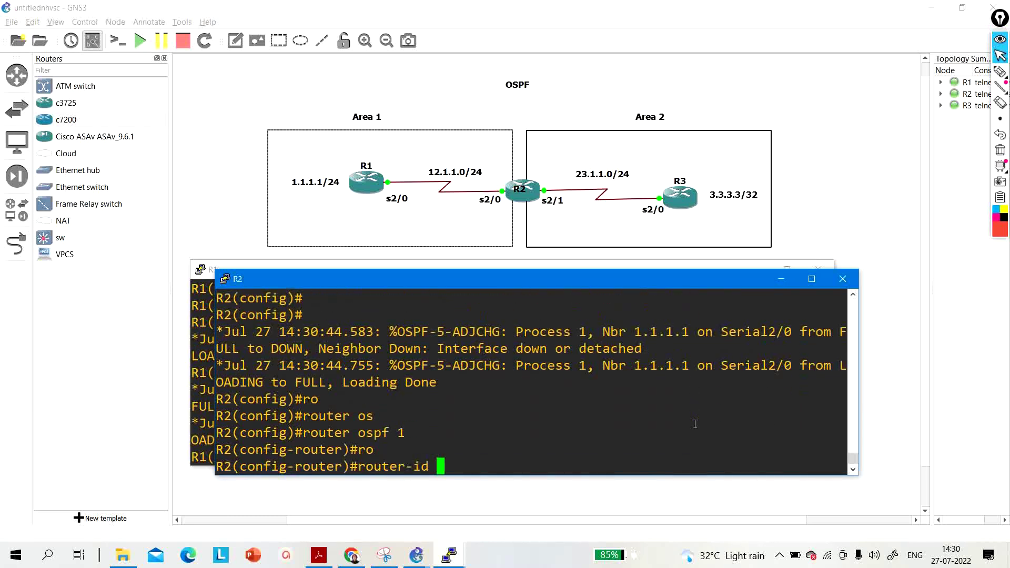
text(2.2.2.2)
key(Return)
key(Return)
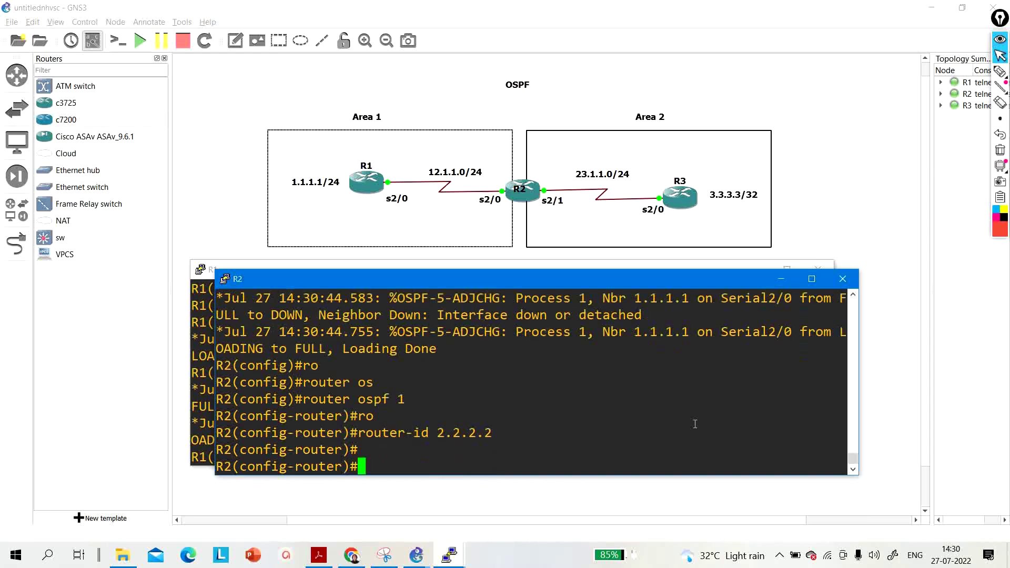
key(Return)
key(ctrl+z)
key(Return)
key(Return)
key(Return)
key(Return)
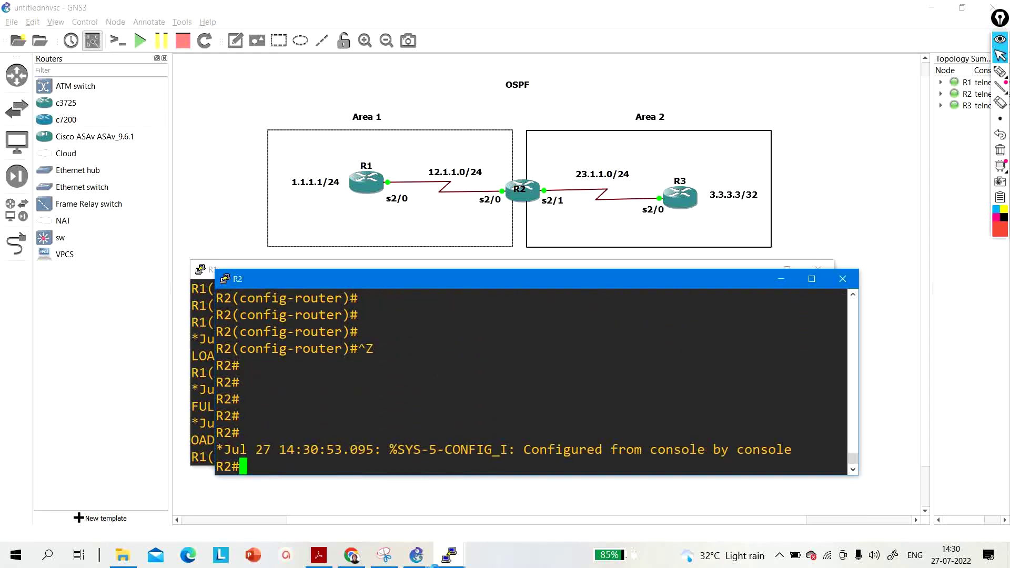
Switch to the R3 console and start OSPF routing process 1.
click(448, 555)
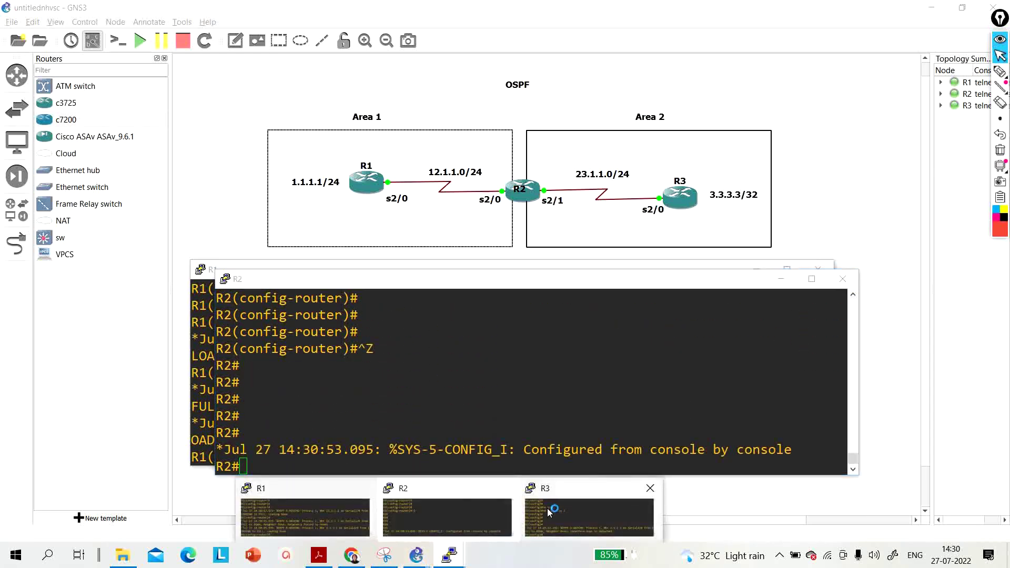
click(547, 508)
key(Return)
key(Return)
key(Return)
text(ro)
key(Return)
text(route)
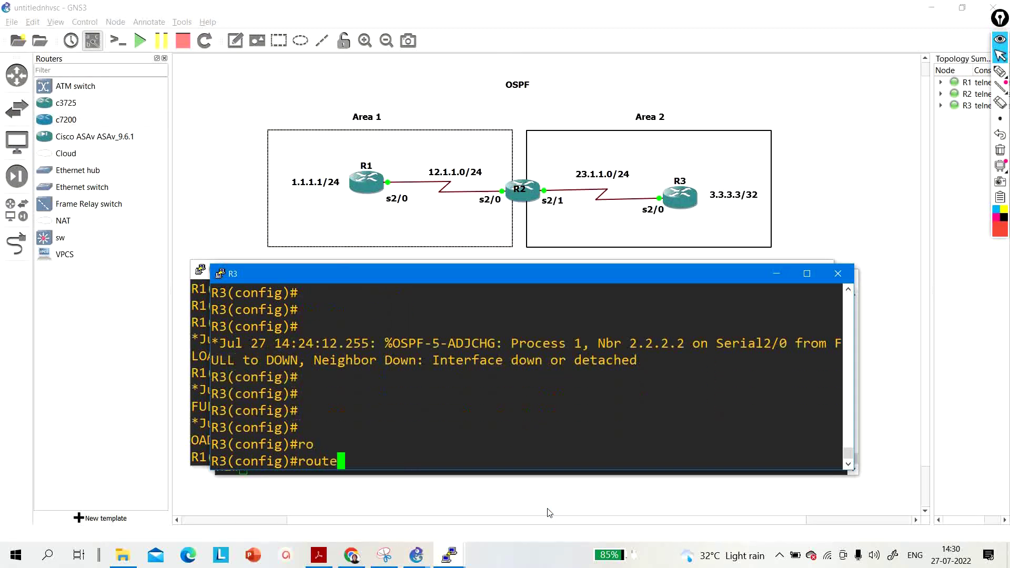
text(r os)
key(Tab)
text(1)
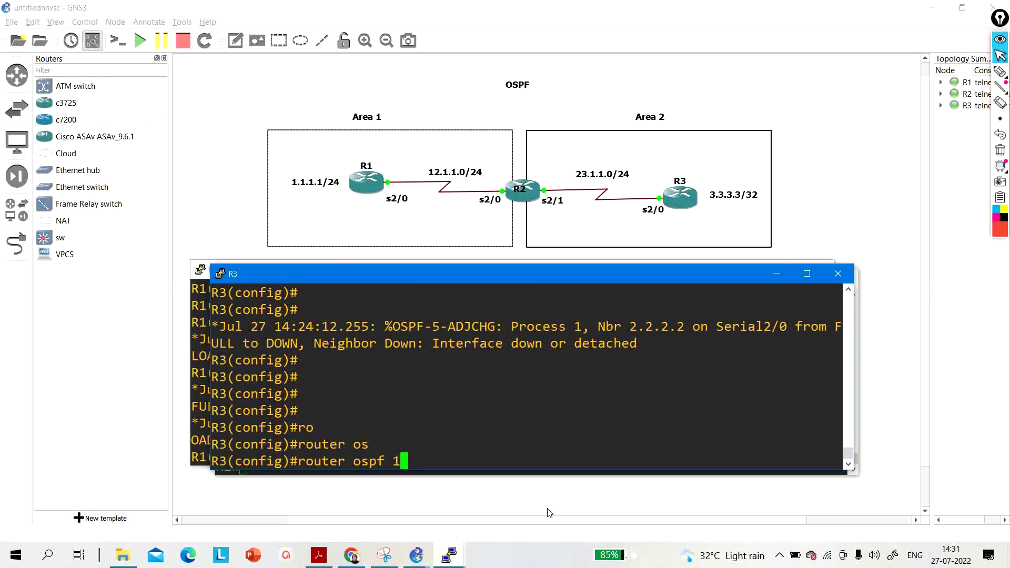
key(Return)
Add all of R3's interfaces to OSPF with "network 0.0.0.0 255.255.255.255 area 1".
text(net)
key(Tab)
text(0.)
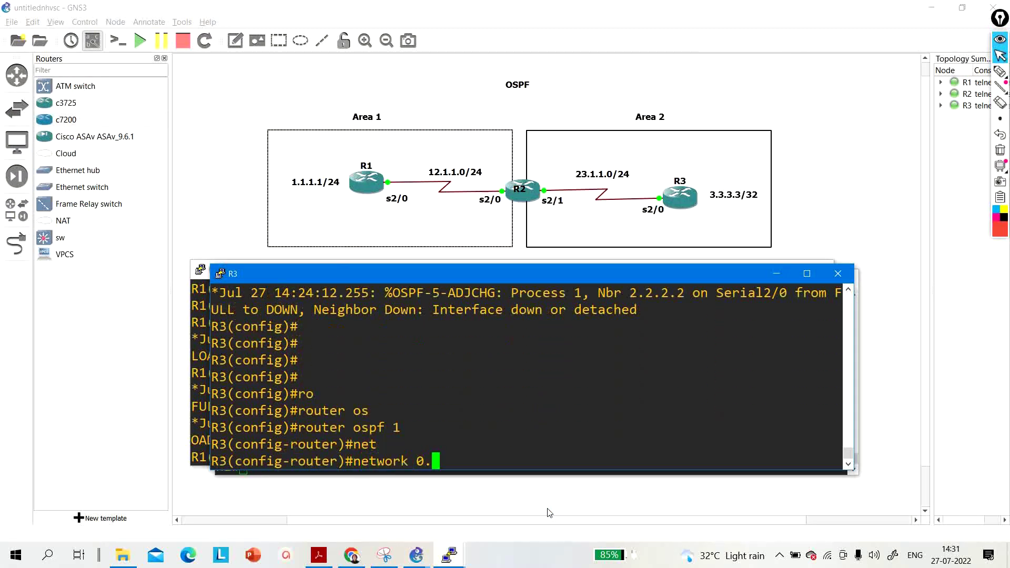
text(0.0.0 255.)
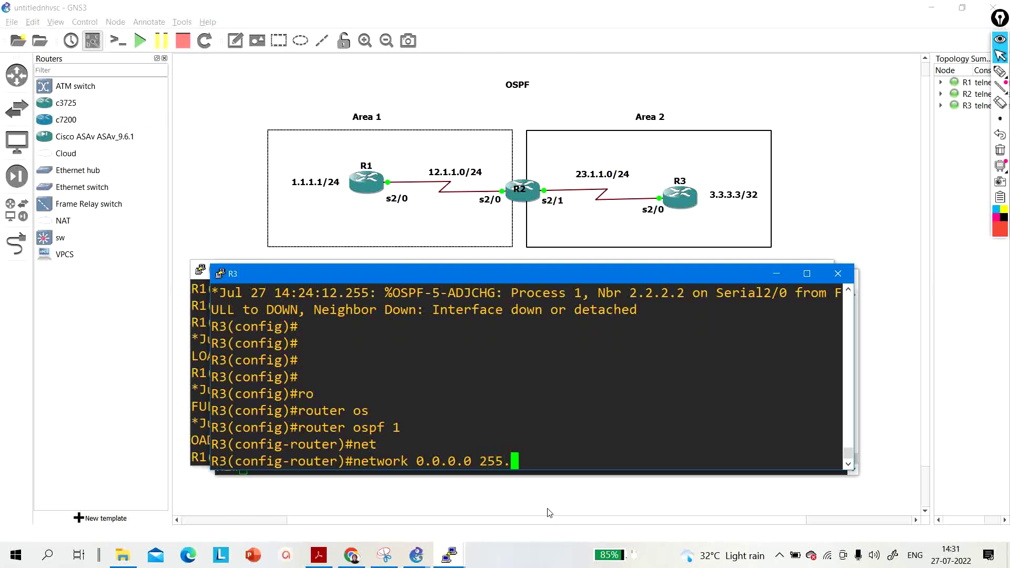
text(255.255.255)
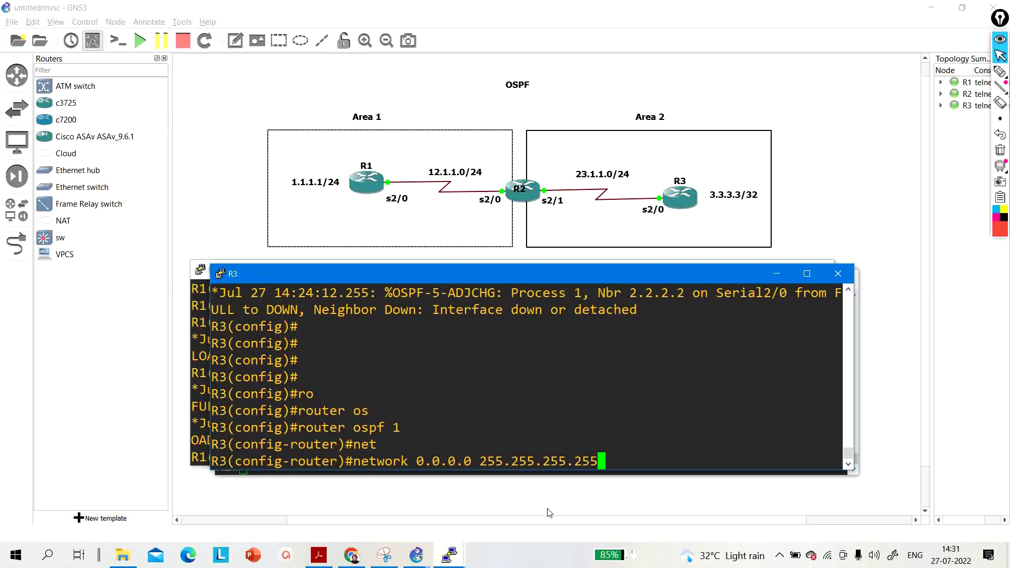
text( ar)
key(Tab)
text(1)
key(Return)
key(Return)
key(Return)
key(Return)
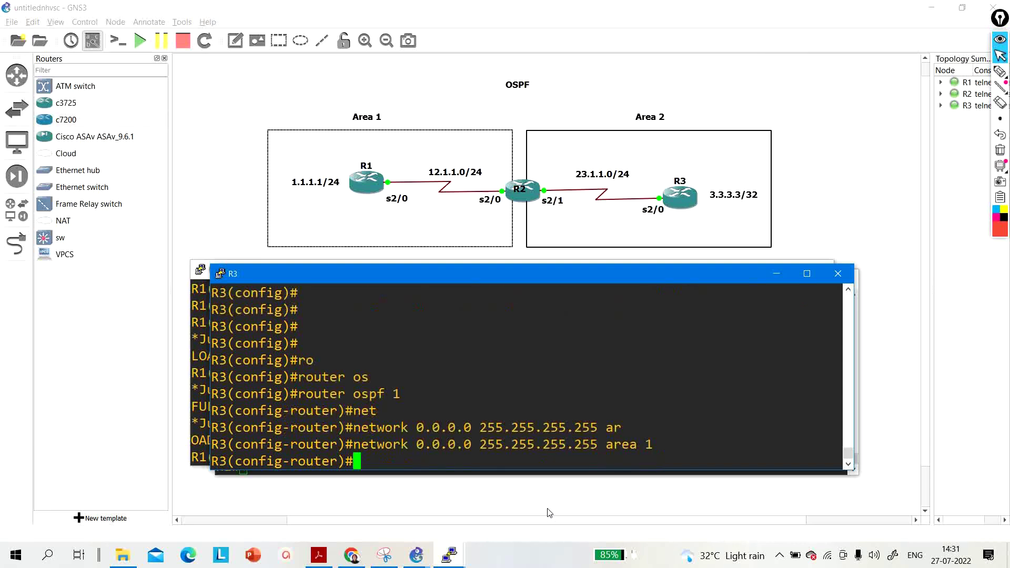
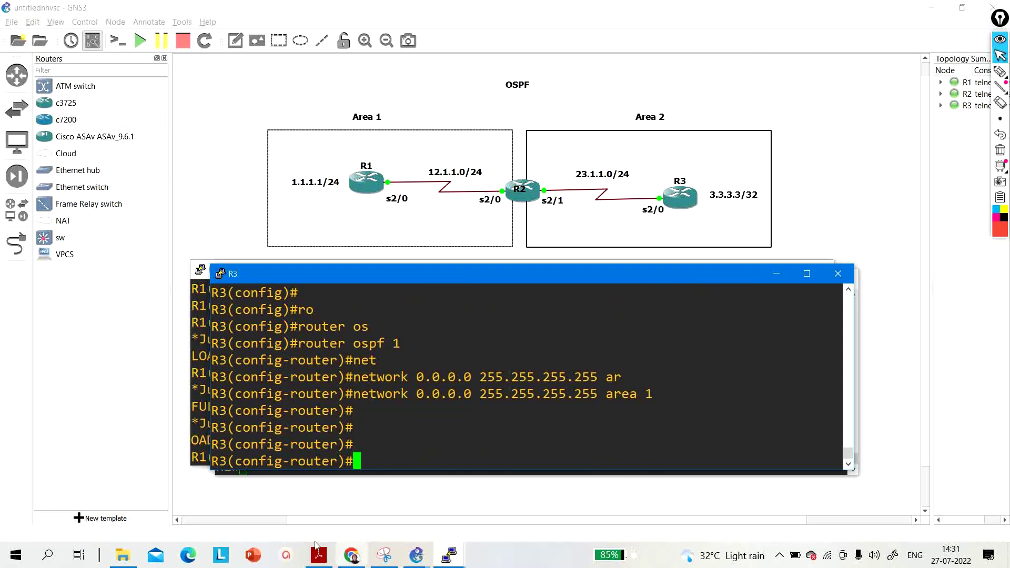
Switch to the R1 console and leave router configuration for privileged mode.
click(198, 391)
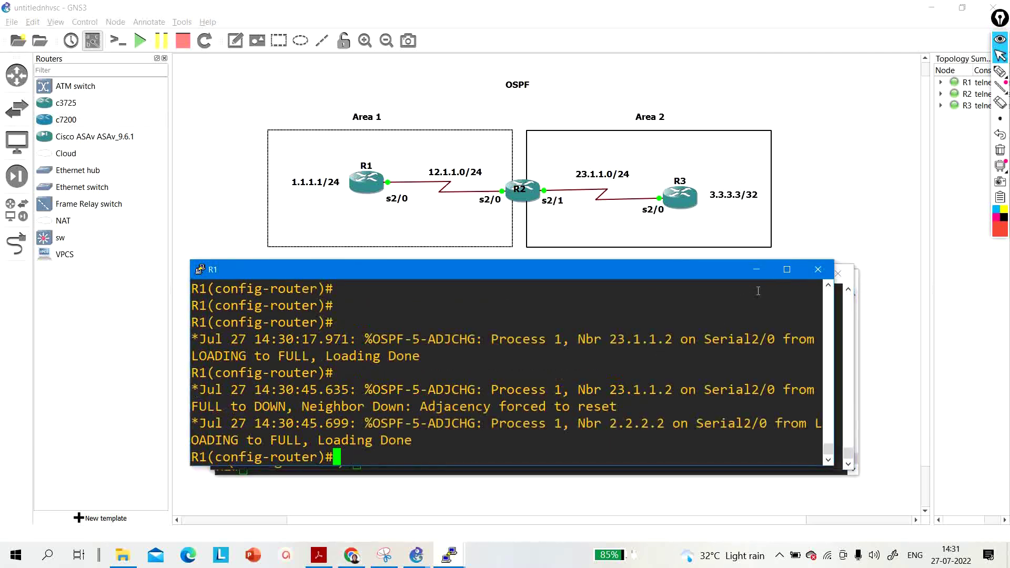
key(ctrl+z)
key(Return)
key(Return)
key(Return)
key(Return)
key(Return)
key(Return)
key(Return)
key(Return)
key(Return)
key(Return)
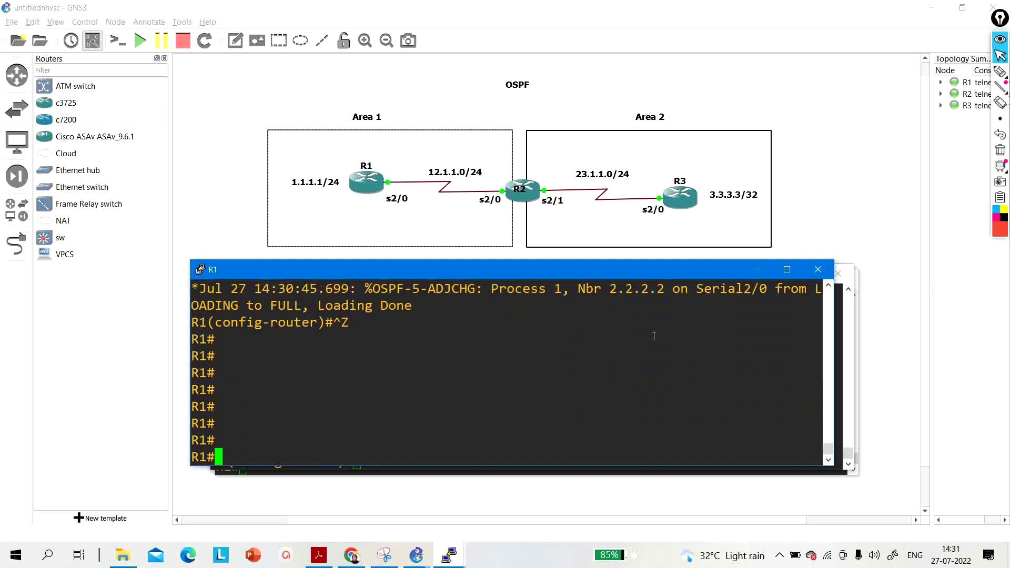
Display R1's OSPF link-state database with "show ip ospf database".
text(sh)
key(Tab)
text(ip os)
key(Tab)
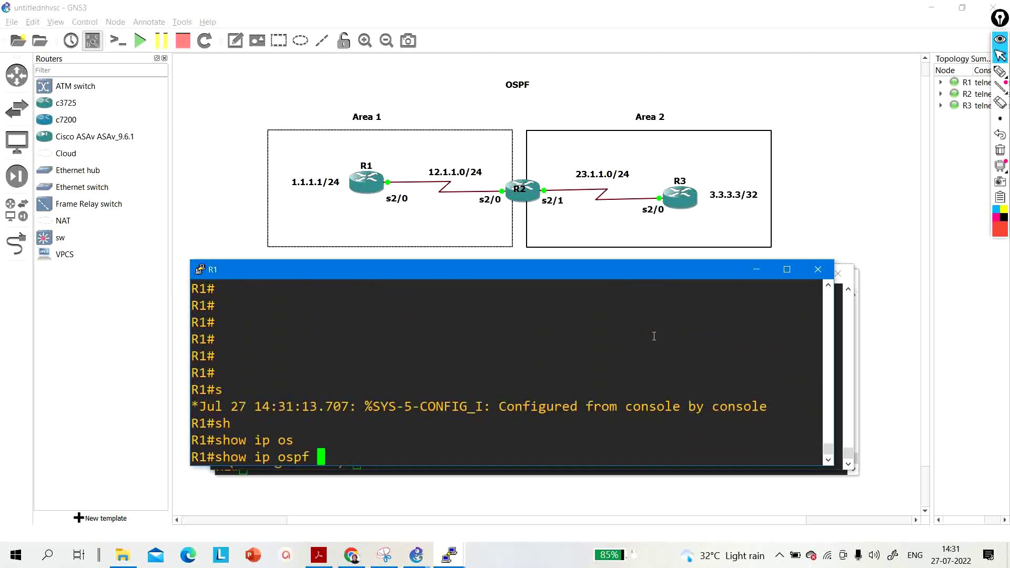
text(d)
key(Tab)
key(Return)
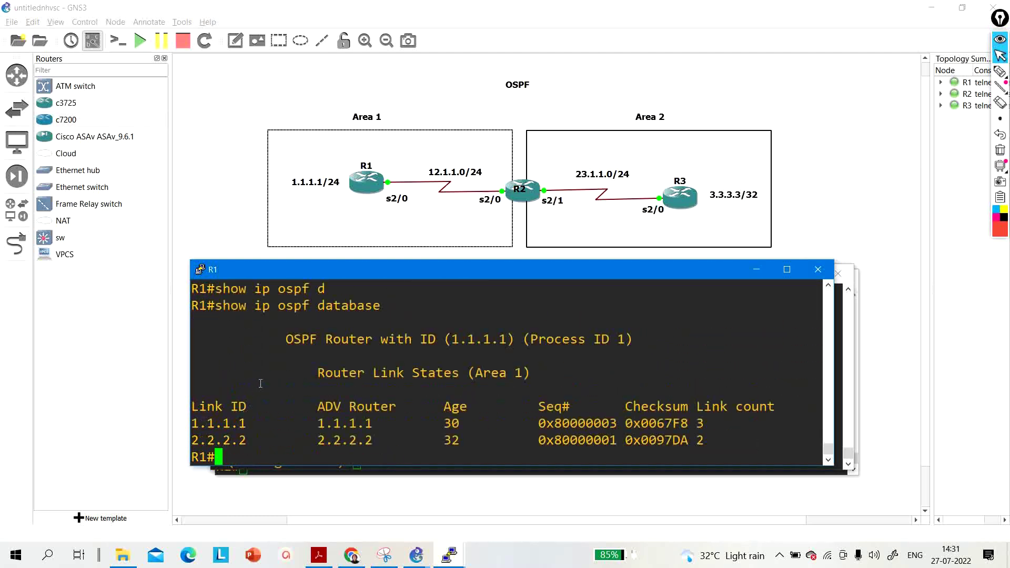
Examine the Area 1 router link states on R1, highlighting the heading, link IDs and advertising routers.
drag(310, 374, 587, 391)
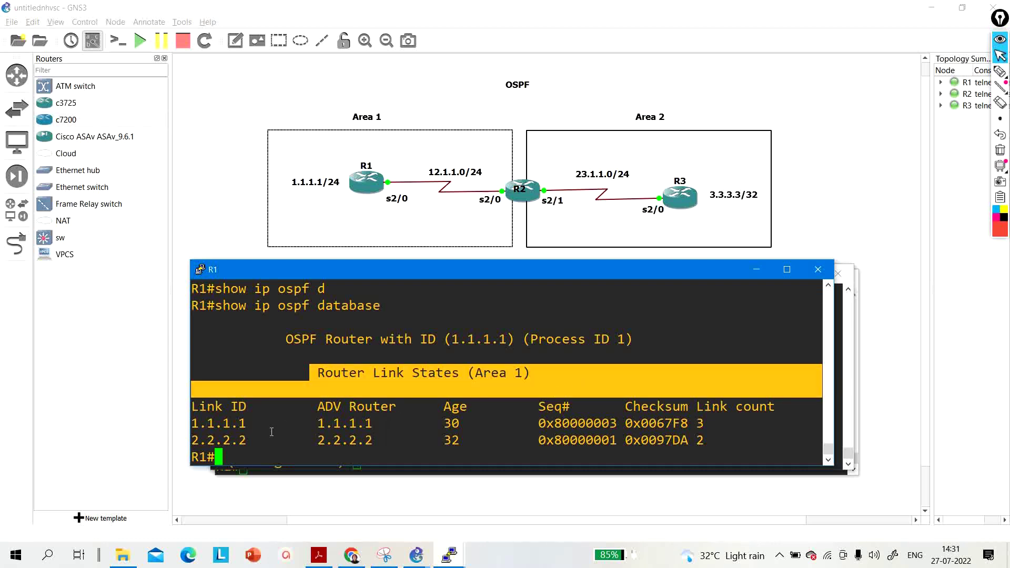
drag(253, 427, 180, 429)
drag(274, 434, 195, 443)
drag(294, 422, 375, 423)
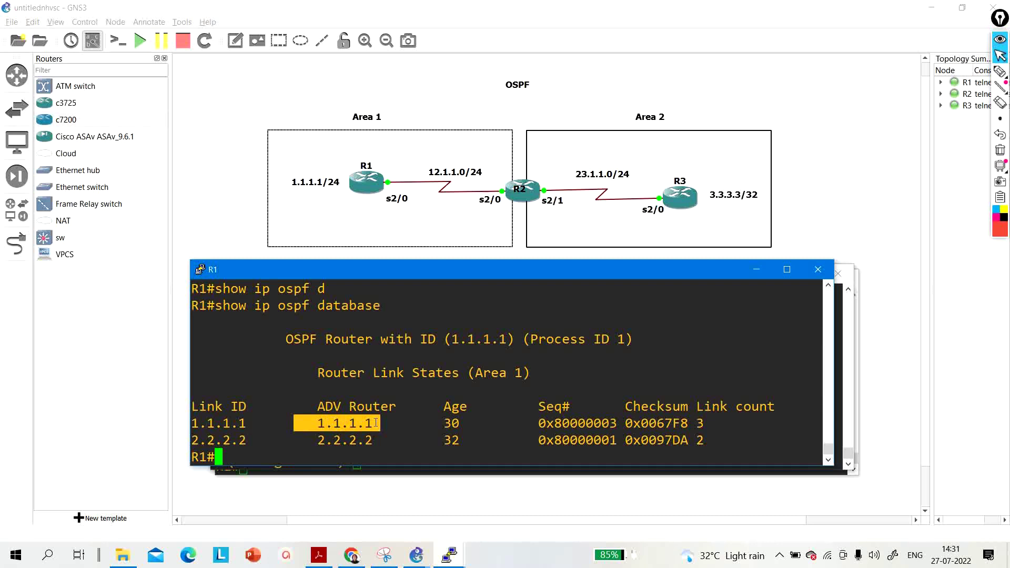
drag(396, 425, 319, 425)
drag(396, 440, 333, 441)
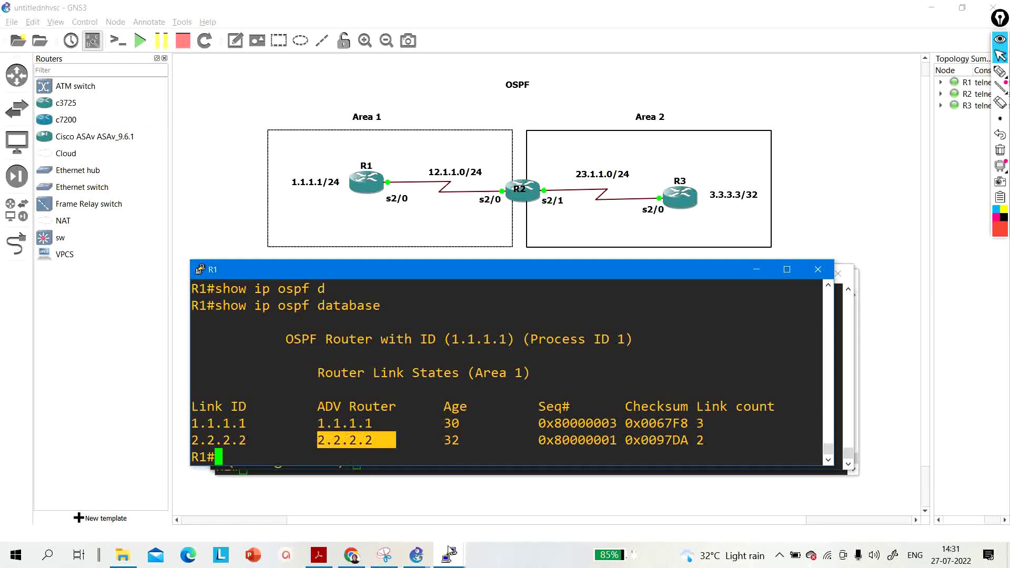
Switch to the R3 console and leave router configuration for privileged mode.
mouse_move(451, 557)
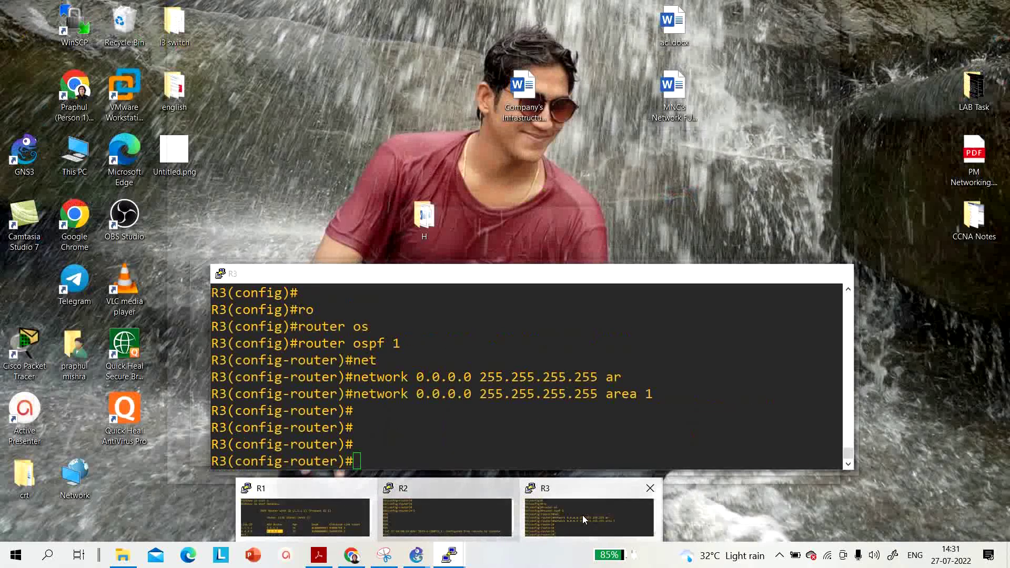
click(582, 516)
key(ctrl+z)
key(Return)
key(Return)
Display R3's OSPF database with "show ip ospf database" and highlight its router link entry.
text(sh)
key(Tab)
text(ip os)
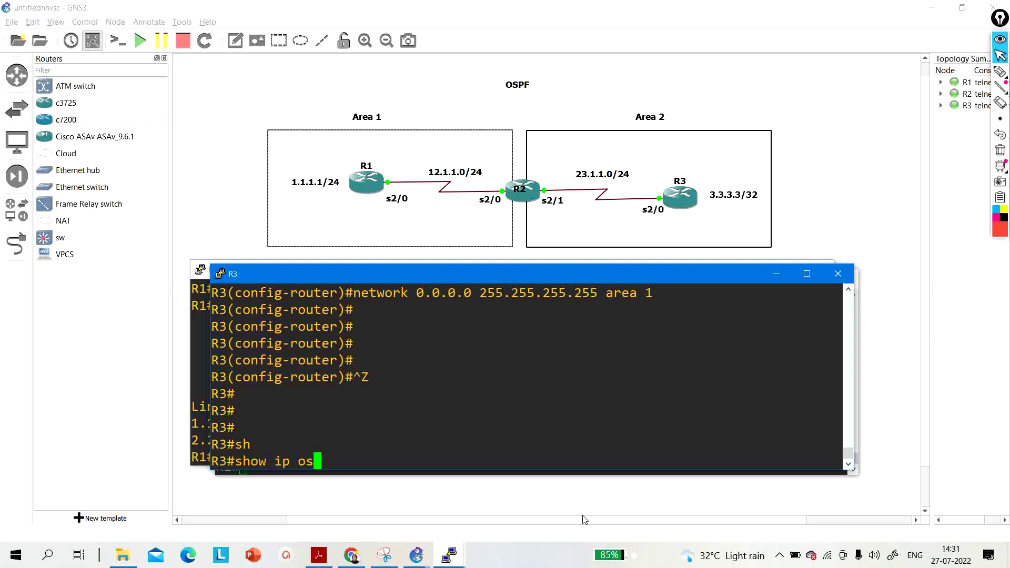
key(Tab)
text(d)
key(Tab)
key(Return)
key(Return)
key(Return)
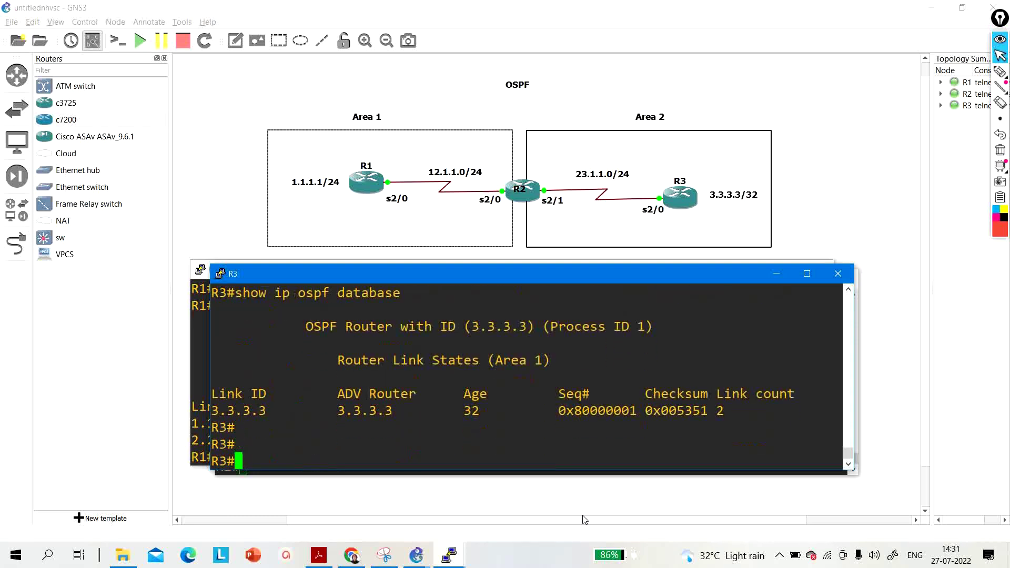
drag(417, 411, 215, 410)
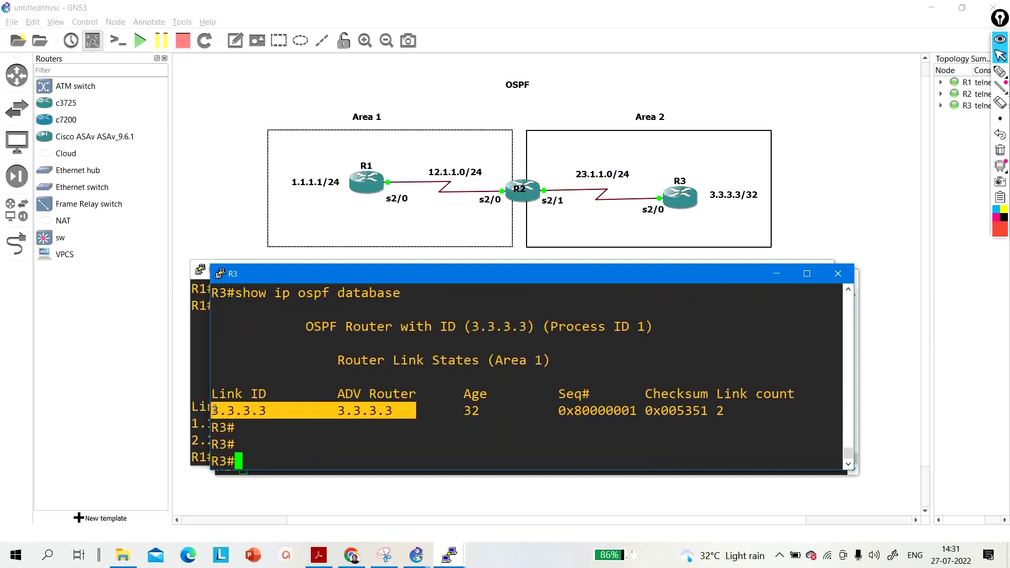
Check R3's OSPF adjacencies with "show ip ospf neighbor".
key(Return)
text(sh)
key(Tab)
text(i)
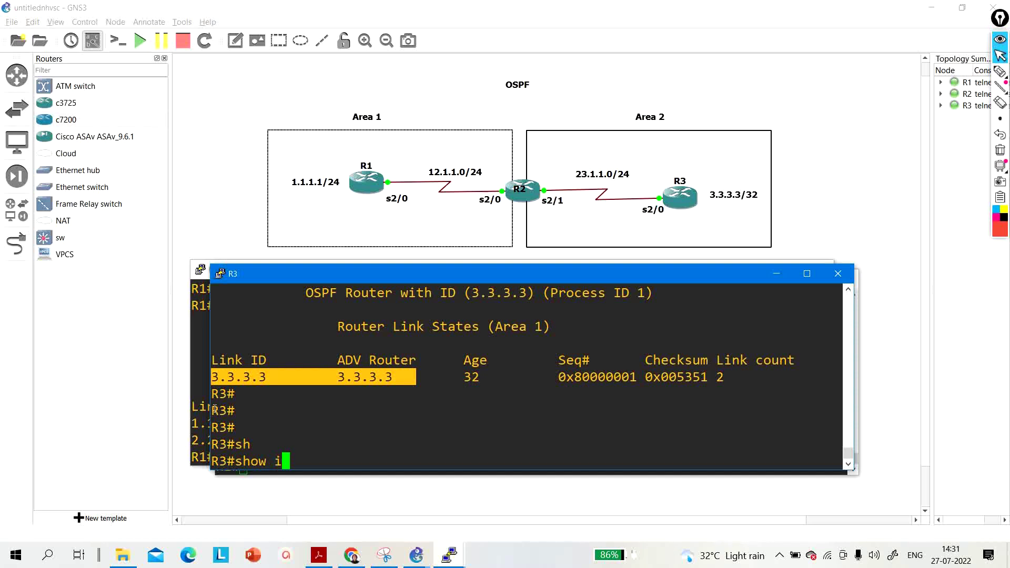
text(p os)
key(Tab)
text(nei)
key(Tab)
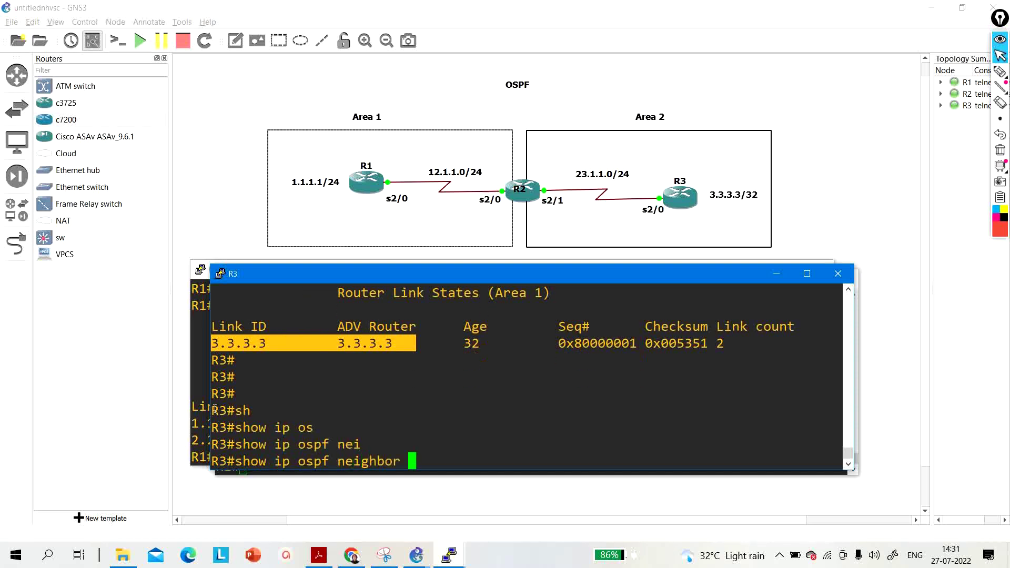
key(Return)
key(Return)
key(Return)
key(Return)
key(Return)
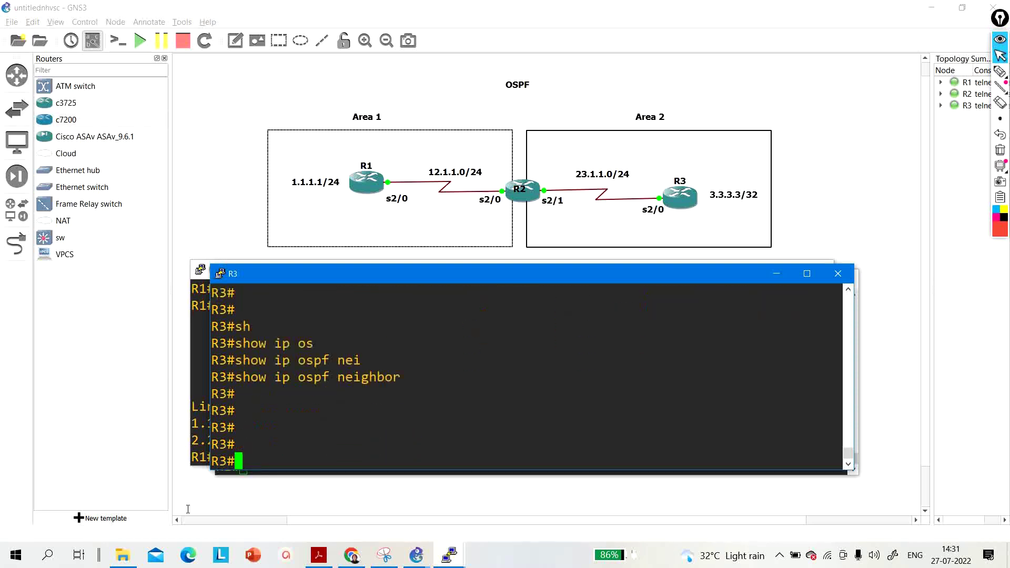
On the R2 console, run "show ip ospf interface brief" and highlight the process ID and area of both serial interfaces.
click(452, 563)
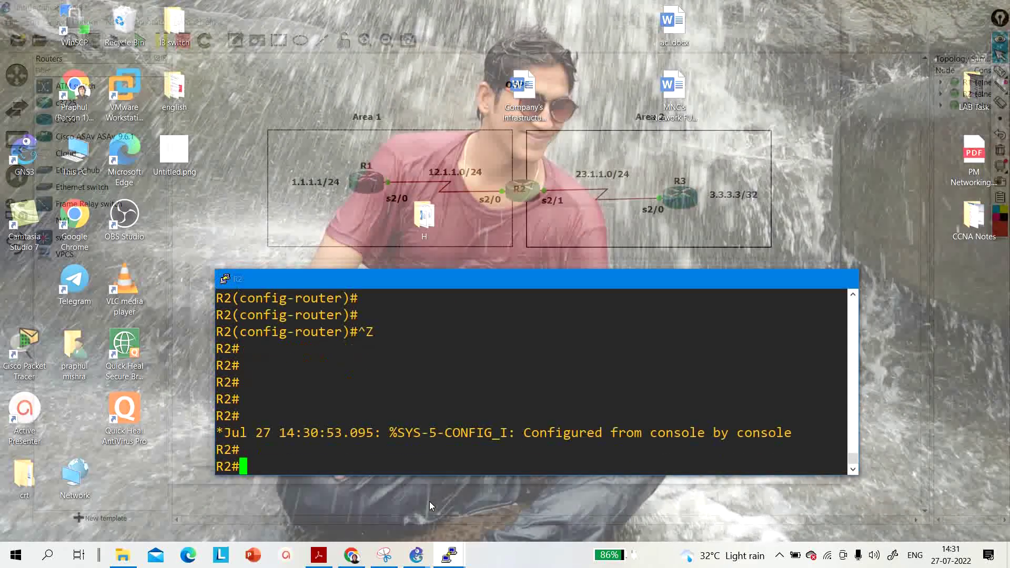
click(429, 501)
text(sh)
key(Tab)
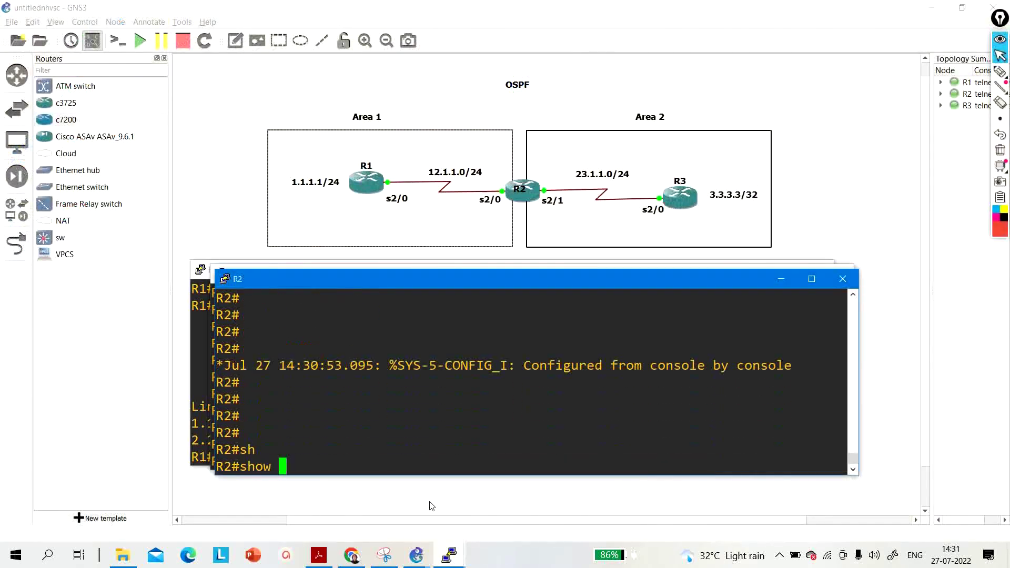
text(ip os)
key(Tab)
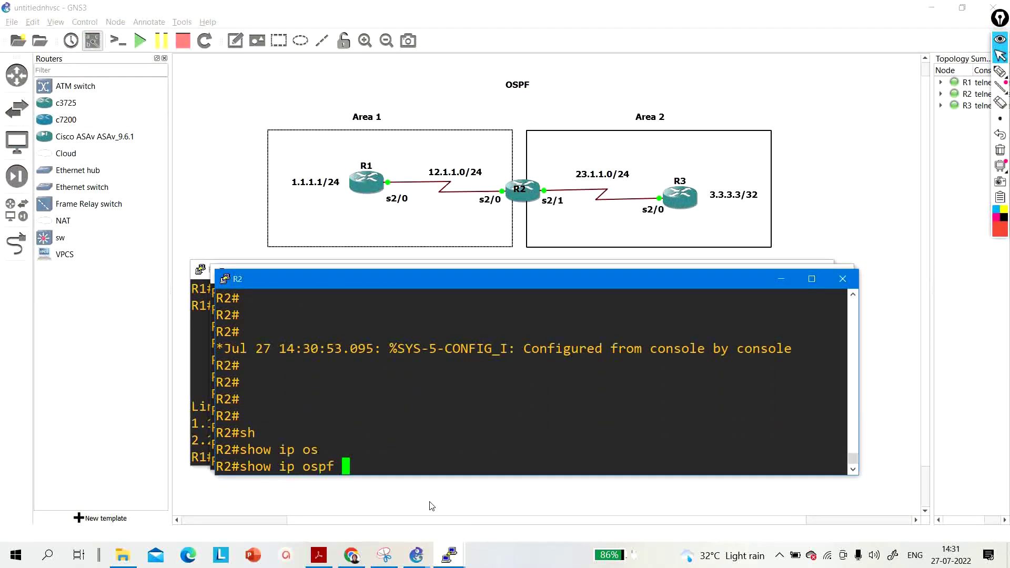
text(int)
key(Tab)
text(br)
key(Tab)
key(Return)
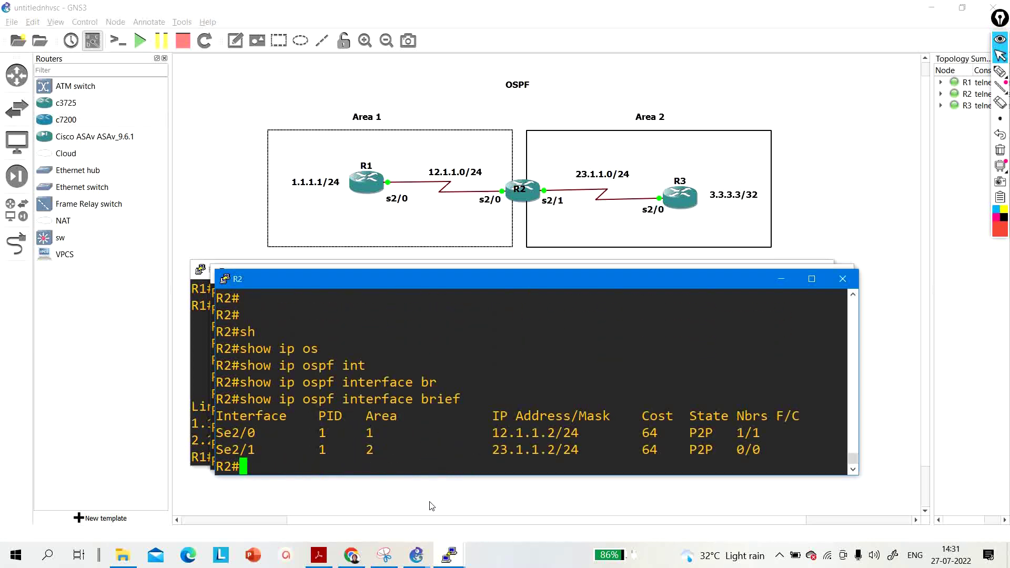
key(Return)
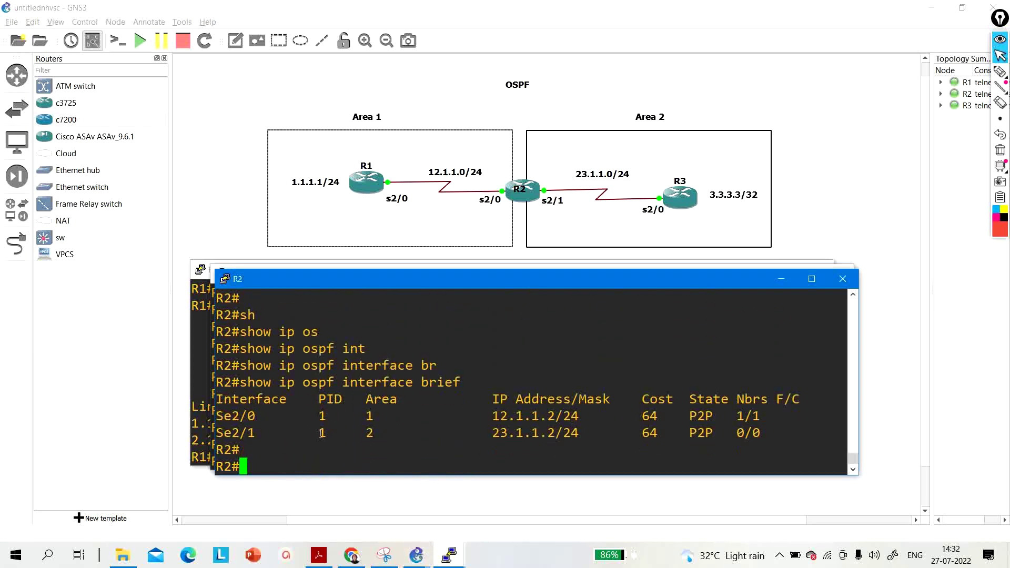
drag(390, 430, 314, 432)
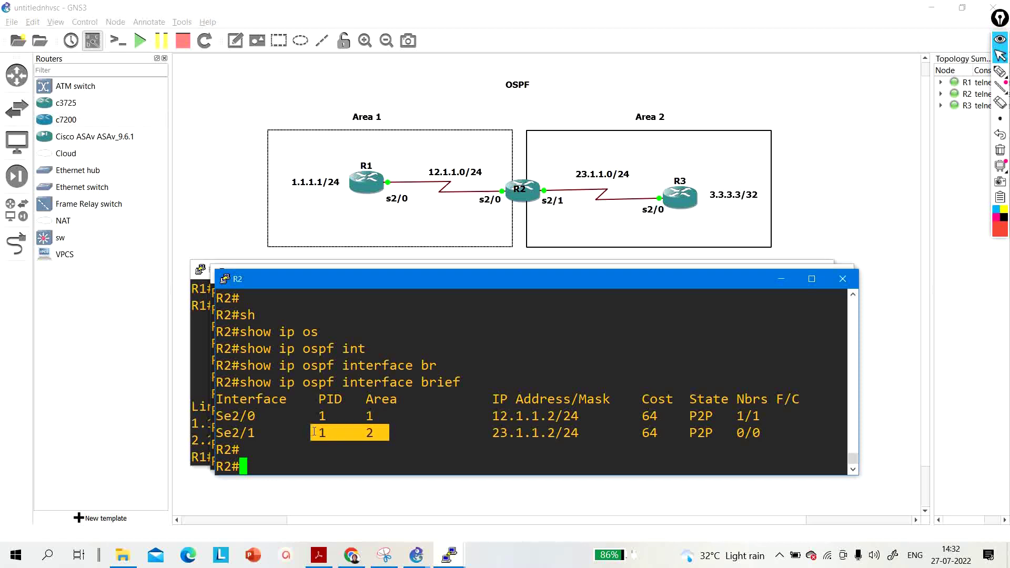
drag(397, 411, 319, 414)
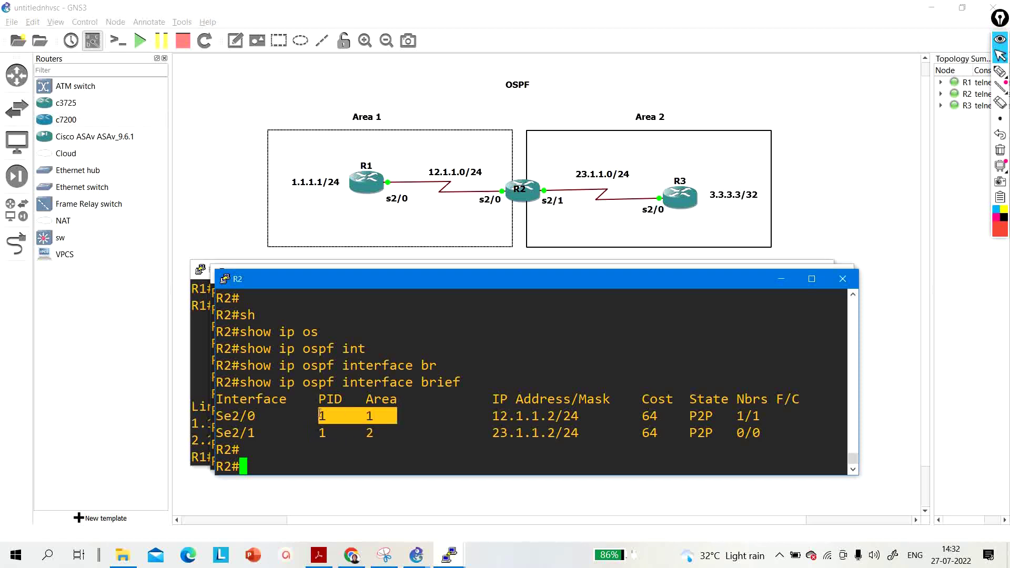
Return to the R3 console, run "show ip ospf int br" and highlight the area assigned to Se2/0.
click(204, 390)
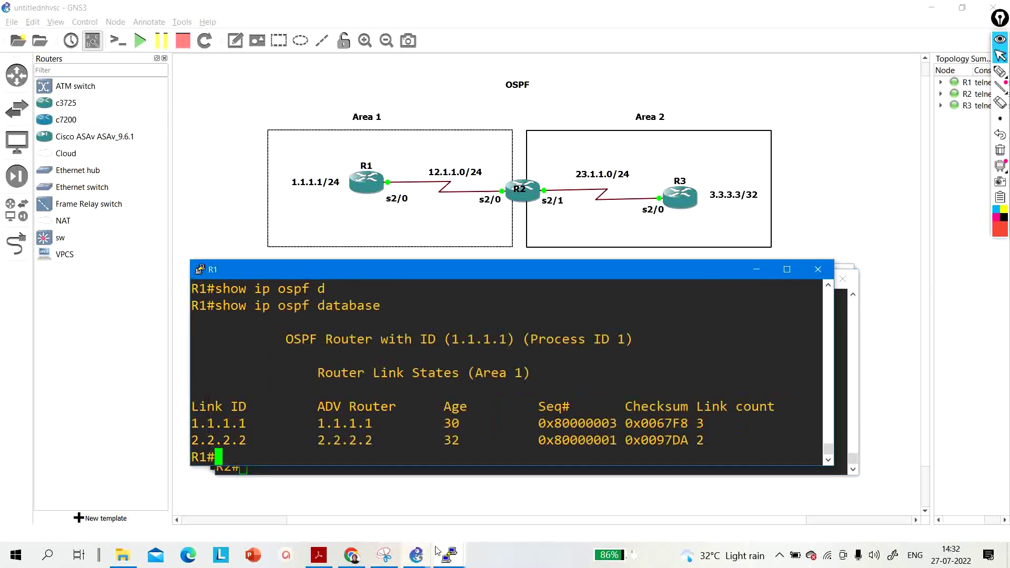
click(450, 555)
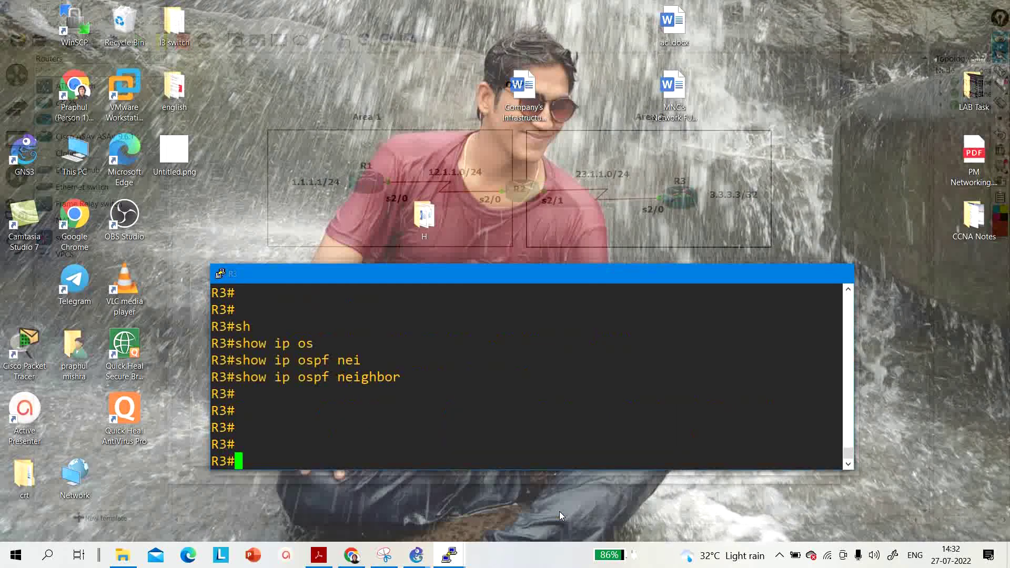
click(560, 512)
text(sh)
key(Tab)
text(ip ow ip)
key(Tab)
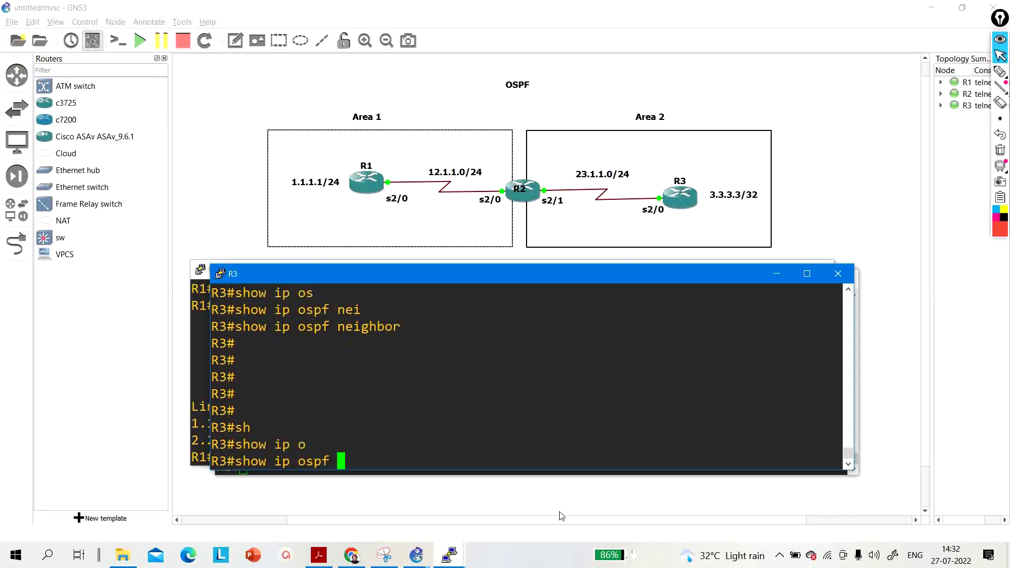
text(int br)
key(Return)
key(Return)
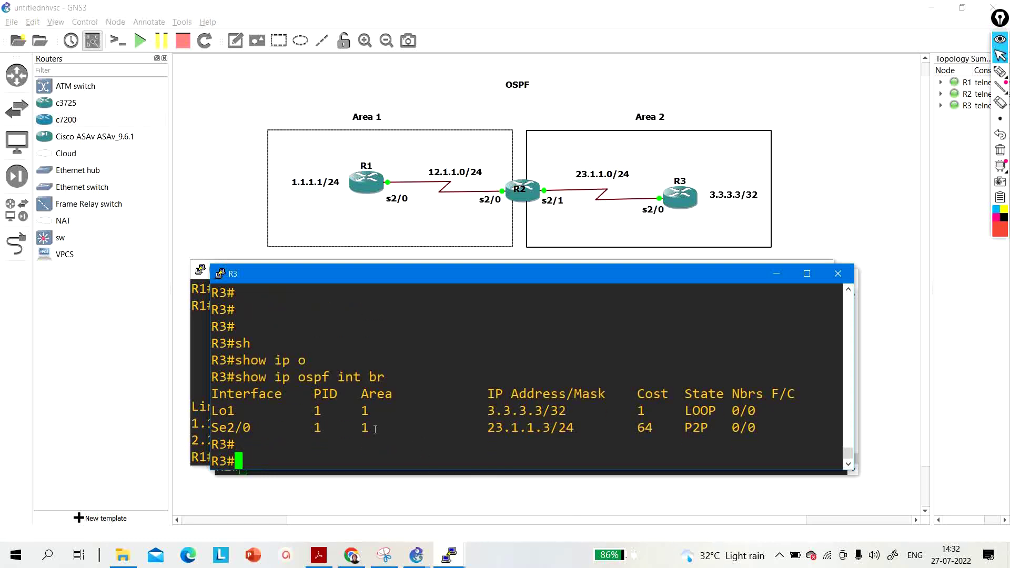
drag(376, 429, 346, 422)
key(Return)
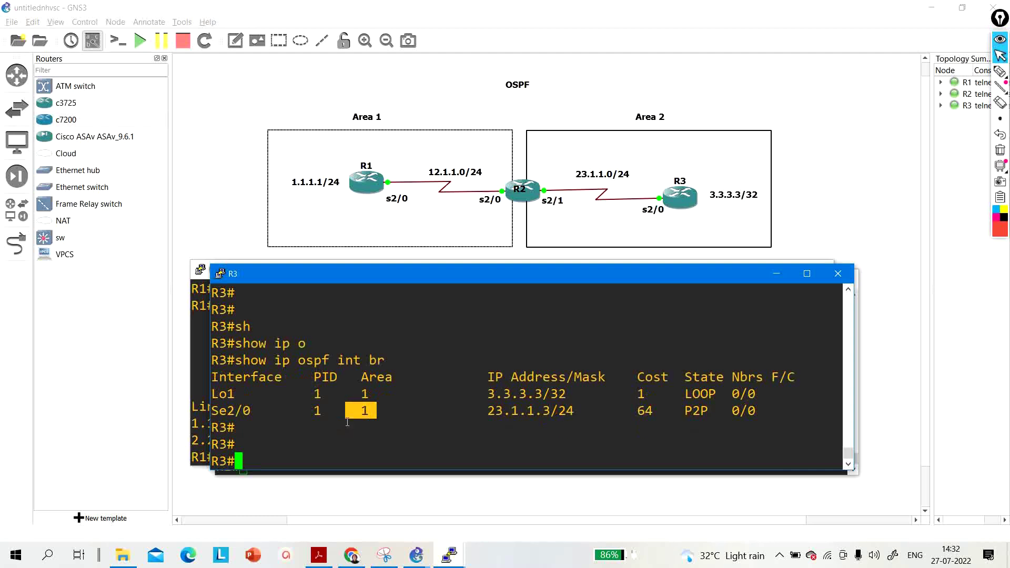
Enter global configuration mode on R3 from the terminal.
text(conf)
key(Tab)
key(Return)
key(Return)
key(Return)
key(Return)
key(Return)
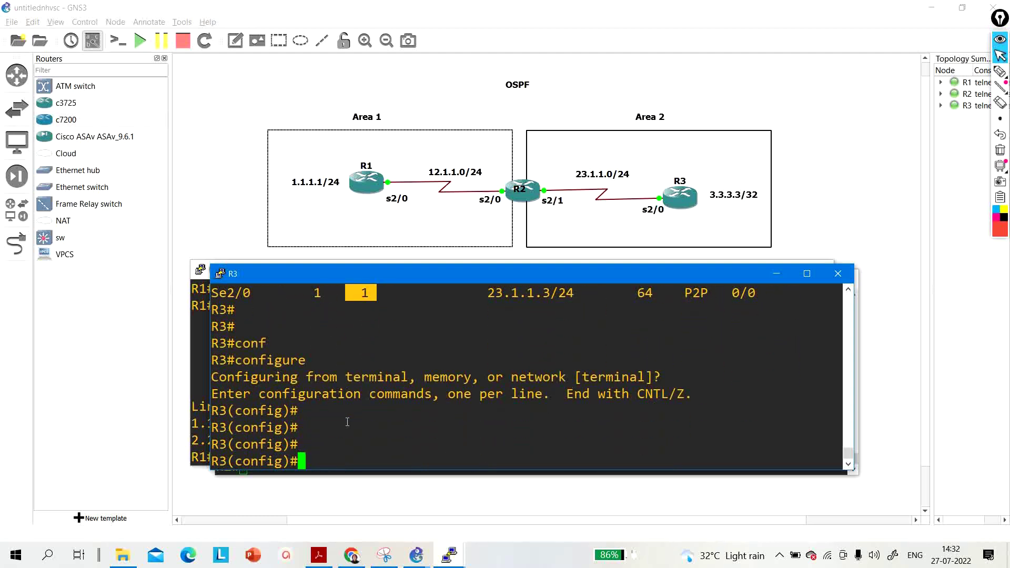
Remove OSPF process 1 from R3 with "no router ospf 1".
text(ro)
key(Tab)
text(ute)
text(r o)
key(Tab)
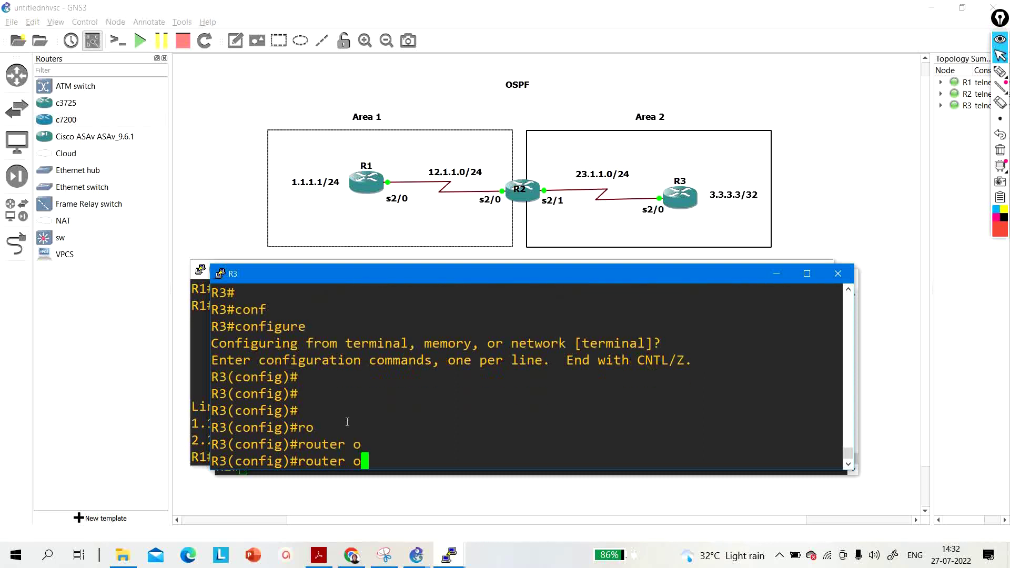
text(s)
key(Tab)
text(1)
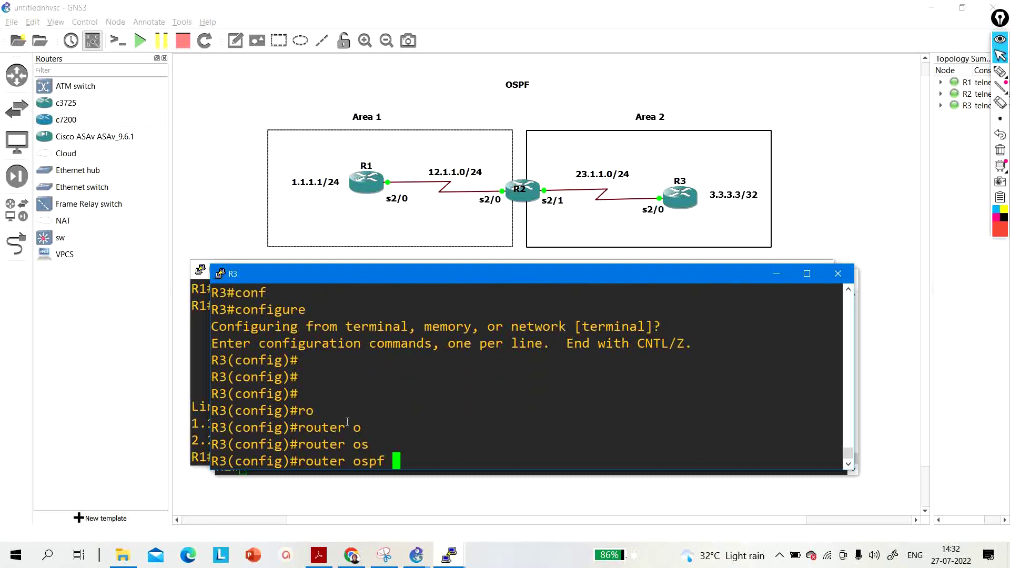
key(ctrl+Left)
key(ctrl+Left)
text(no)
key(Return)
key(Return)
key(Return)
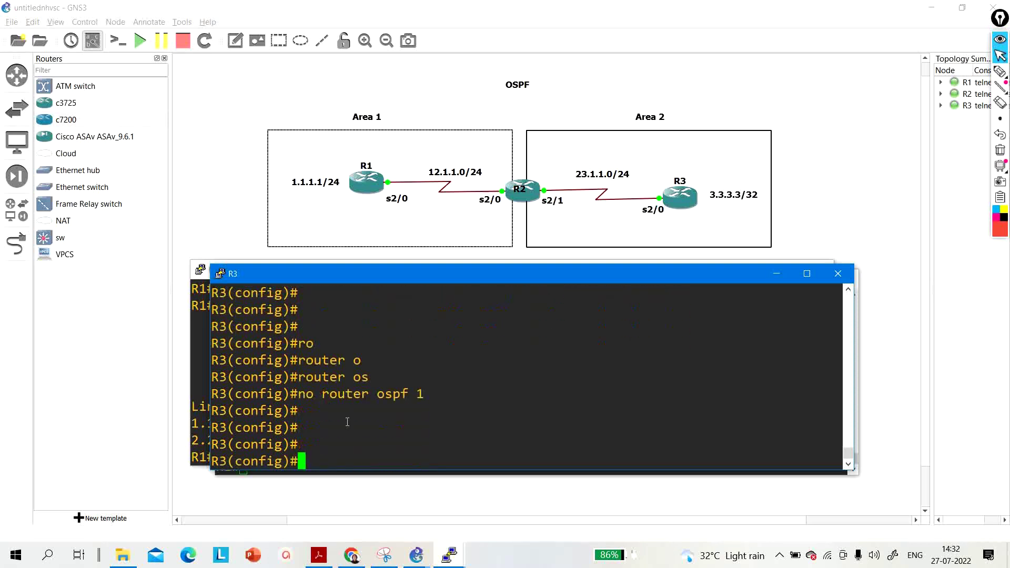
Start OSPF routing process 1 on R3 again with "router ospf 1".
text(ro)
key(Tab)
text(uter os)
key(Tab)
text(1)
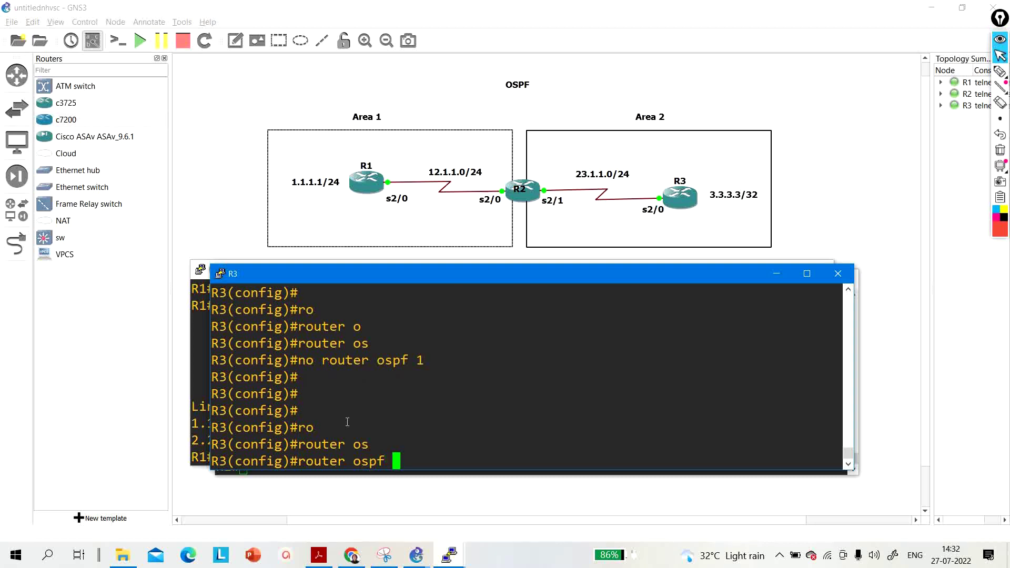
key(Return)
Advertise all of R3's networks in OSPF area 2 with "network 0.0.0.0 255.255.255.255 area 2" and leave configuration mode.
text(net)
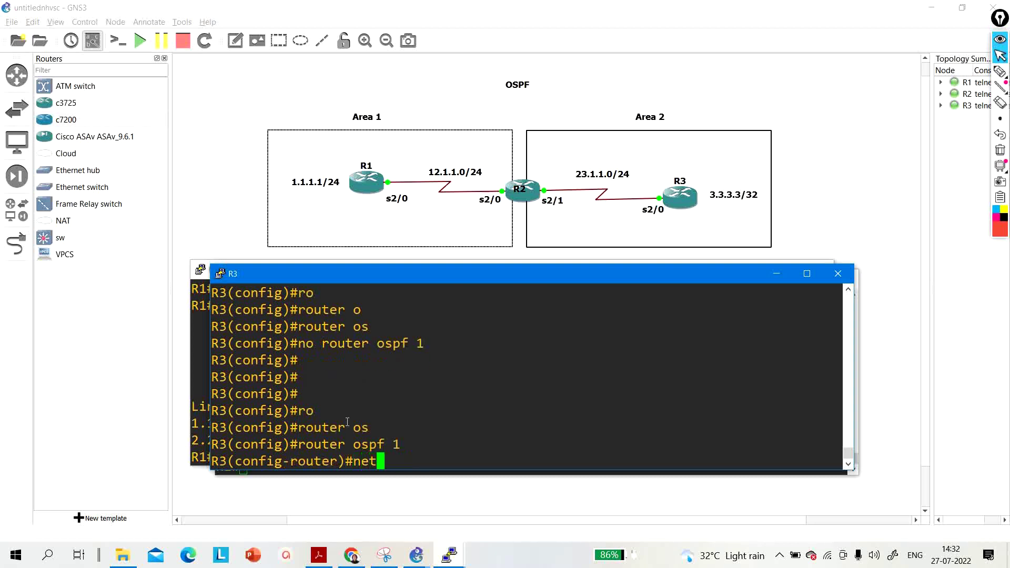
key(Tab)
text(0.0.0.0 2)
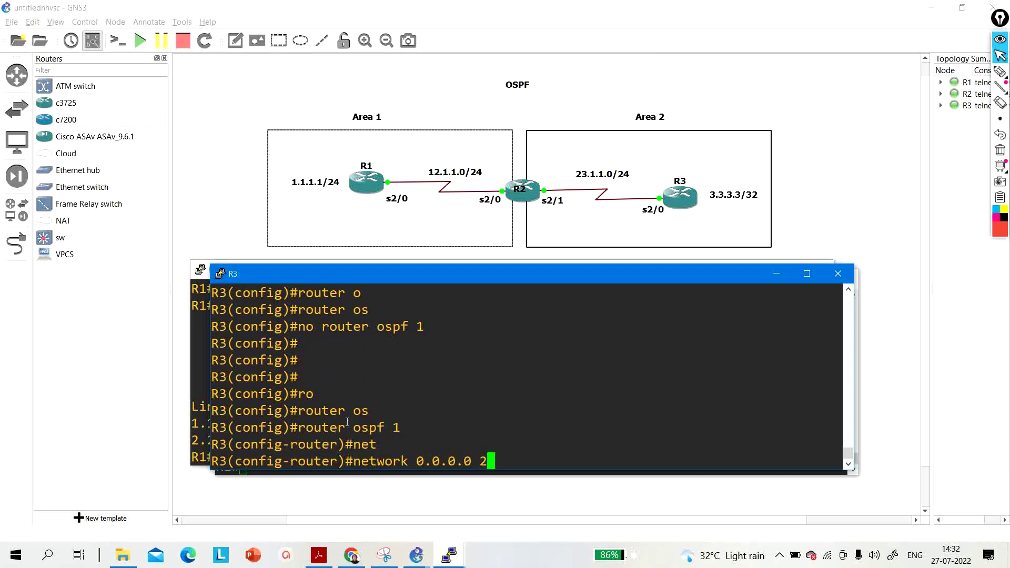
text(55.255.255.255 ar)
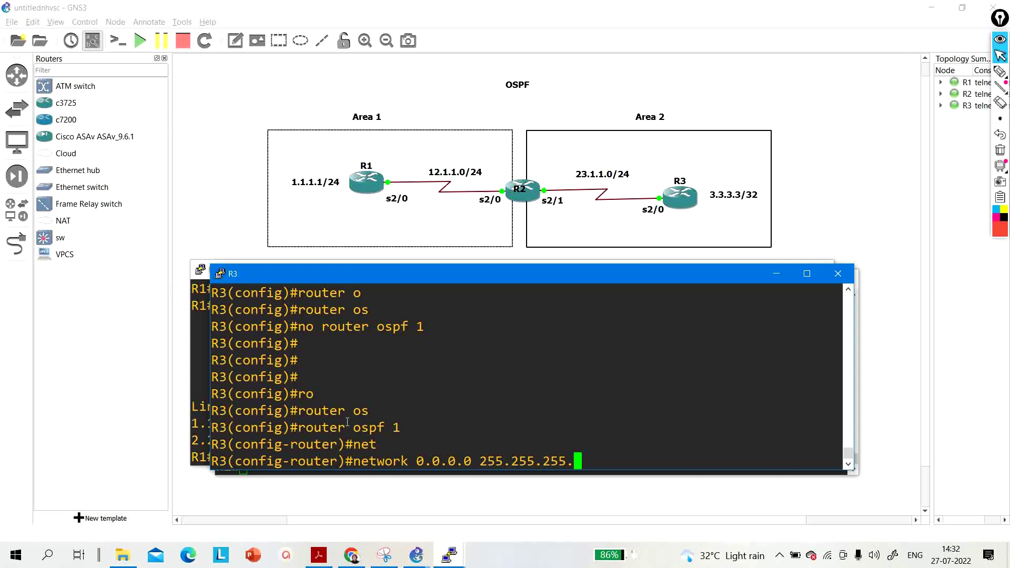
key(Tab)
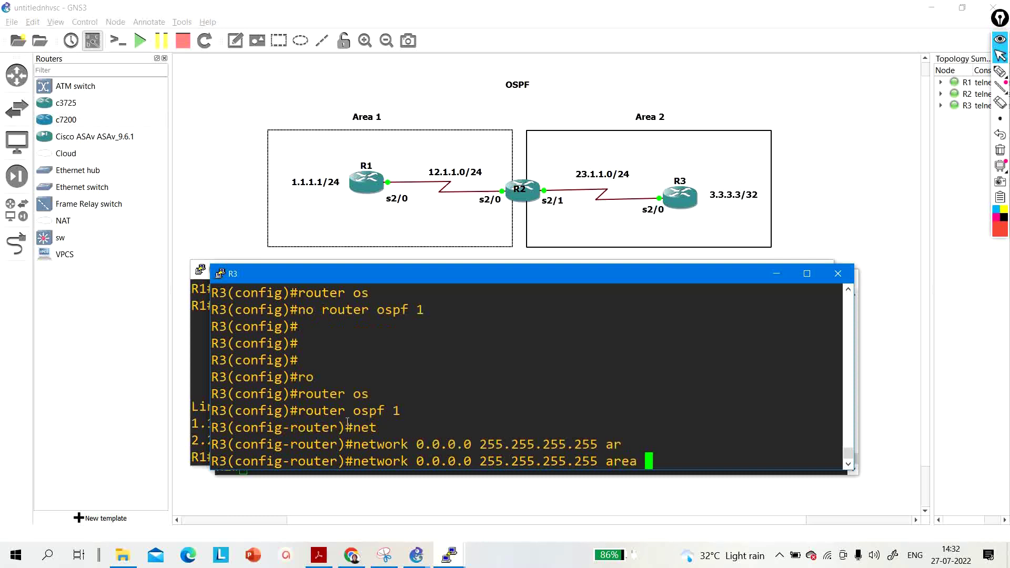
text(2)
key(Return)
key(Return)
key(Return)
key(Return)
key(Return)
key(ctrl+z)
key(Return)
key(Return)
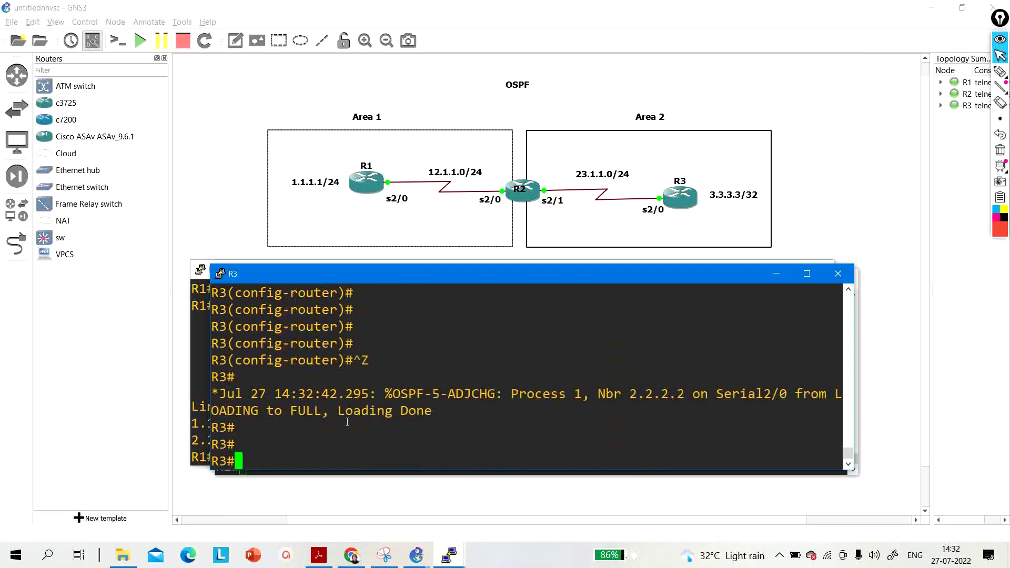
Run "show ip ospf database" on R3 and highlight the 2.2.2.2 and 3.3.3.3 router link entries.
key(Return)
key(Return)
text(sh)
key(Tab)
text(ip o)
key(Tab)
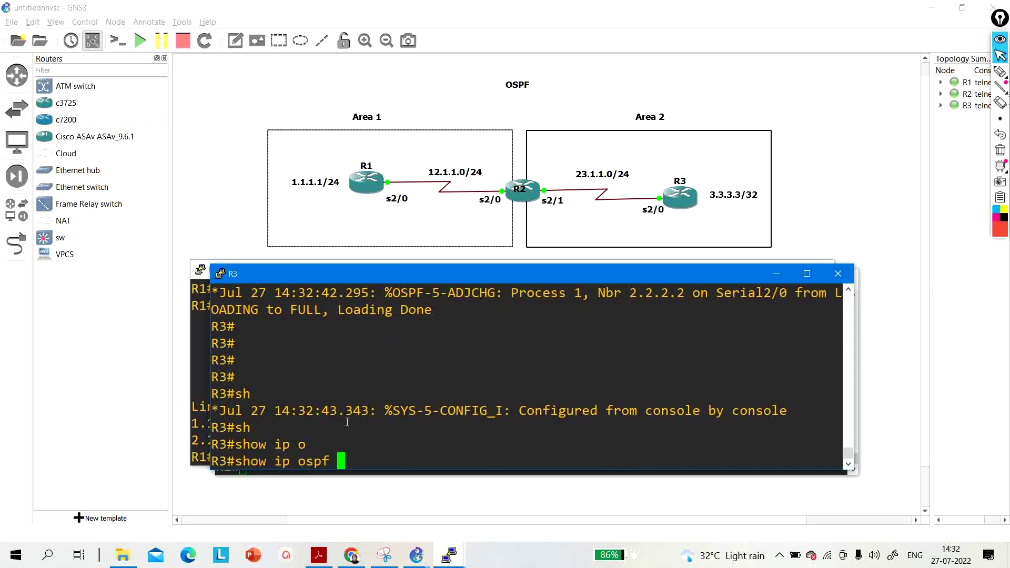
text(d)
key(Tab)
key(Return)
key(Return)
key(Return)
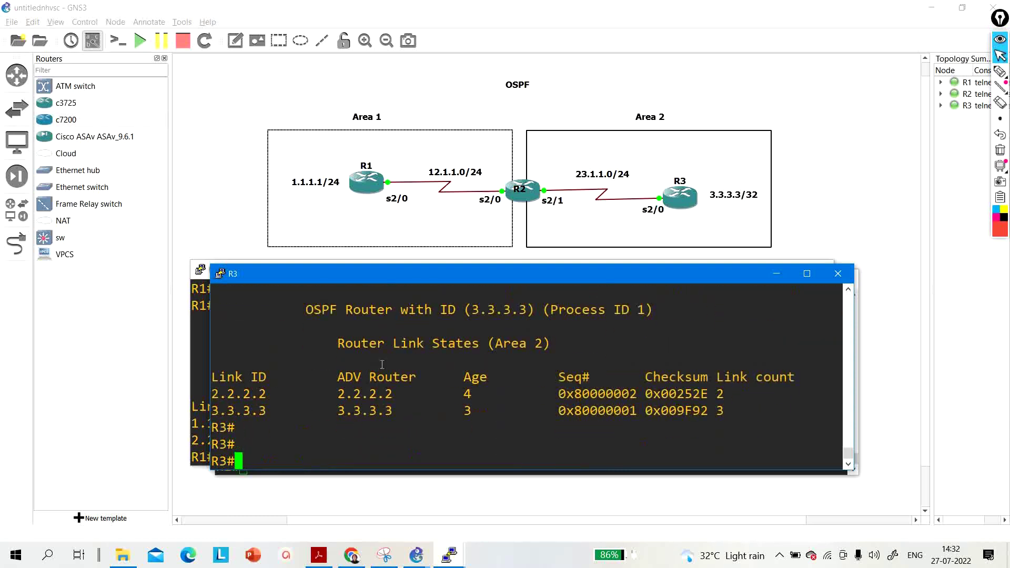
drag(407, 396, 214, 390)
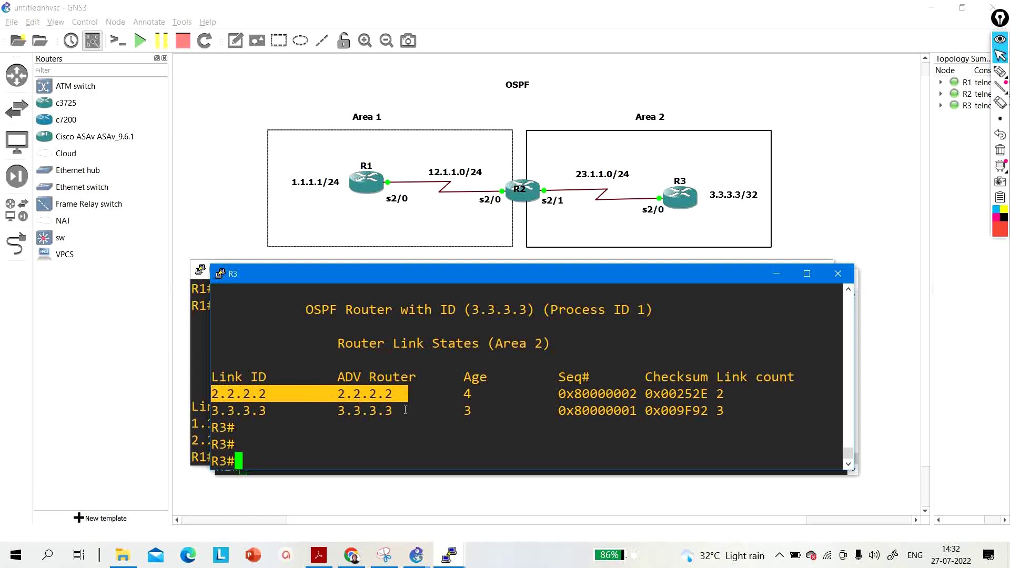
drag(415, 413, 208, 403)
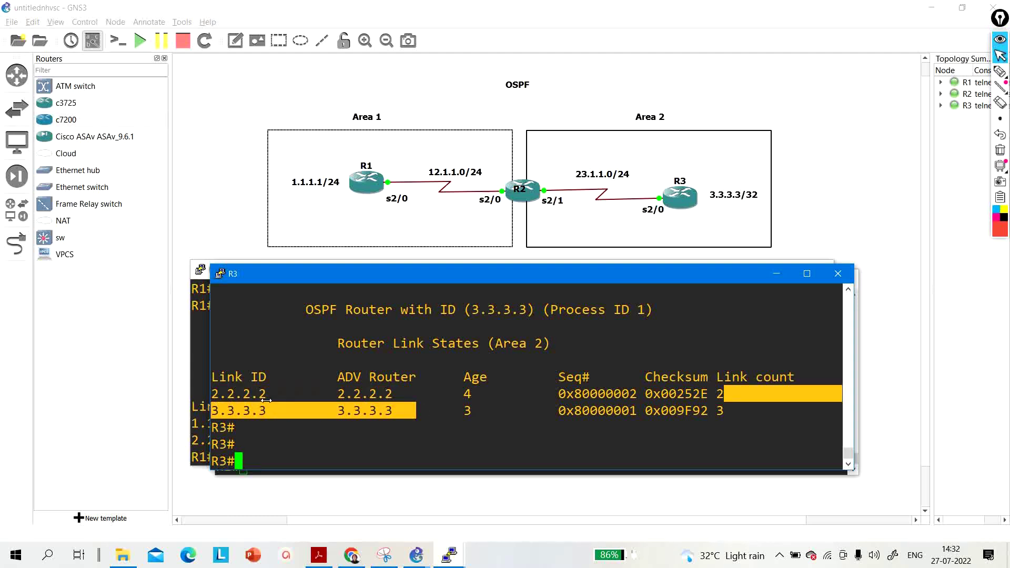
click(371, 418)
Switch to the R2 console, maximize its window and clear the view with blank prompt lines.
click(448, 555)
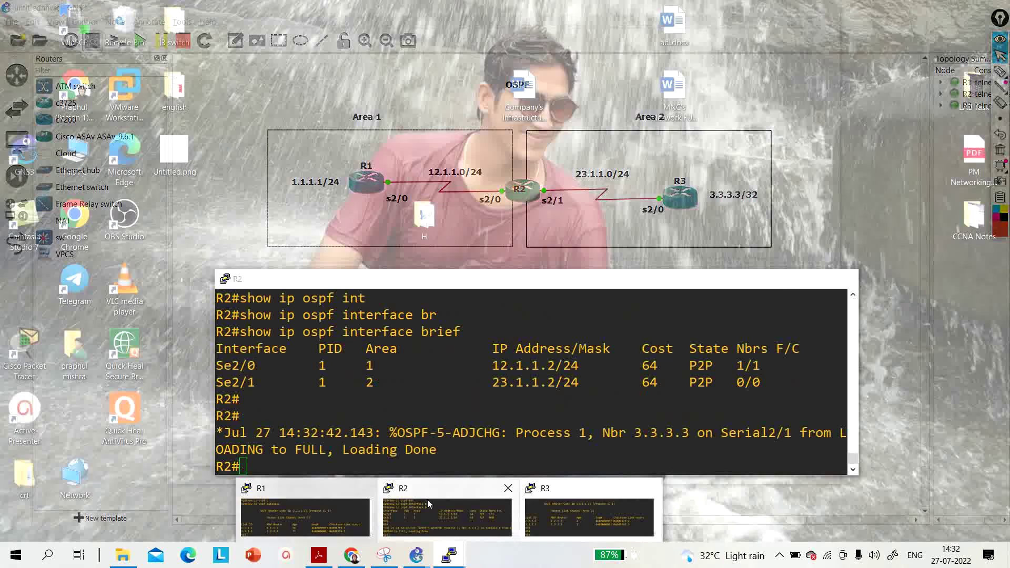
click(427, 500)
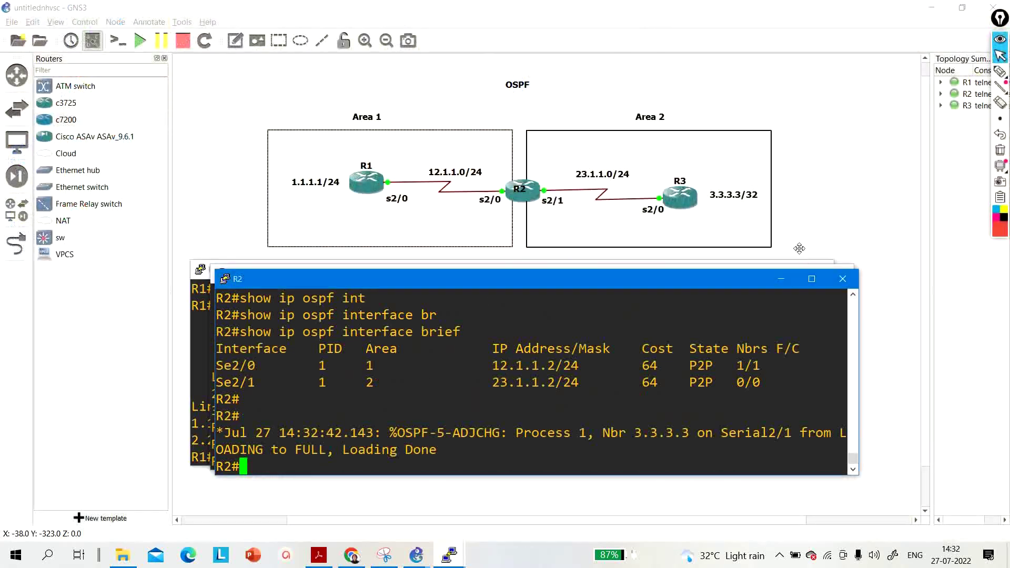
click(810, 279)
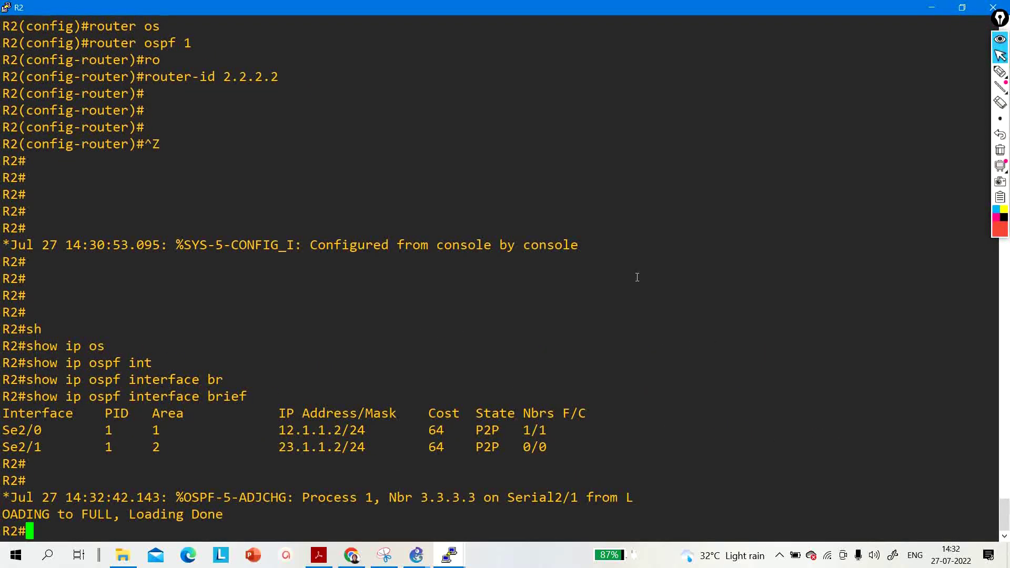
key(Return)
key(Return)
key(Return)
key(Return)
key(Return)
key(Return)
key(Return)
key(Return)
key(Return)
key(Return)
key(Return)
key(Return)
key(Return)
key(Return)
key(Return)
key(Return)
key(Return)
key(Return)
key(Return)
key(Return)
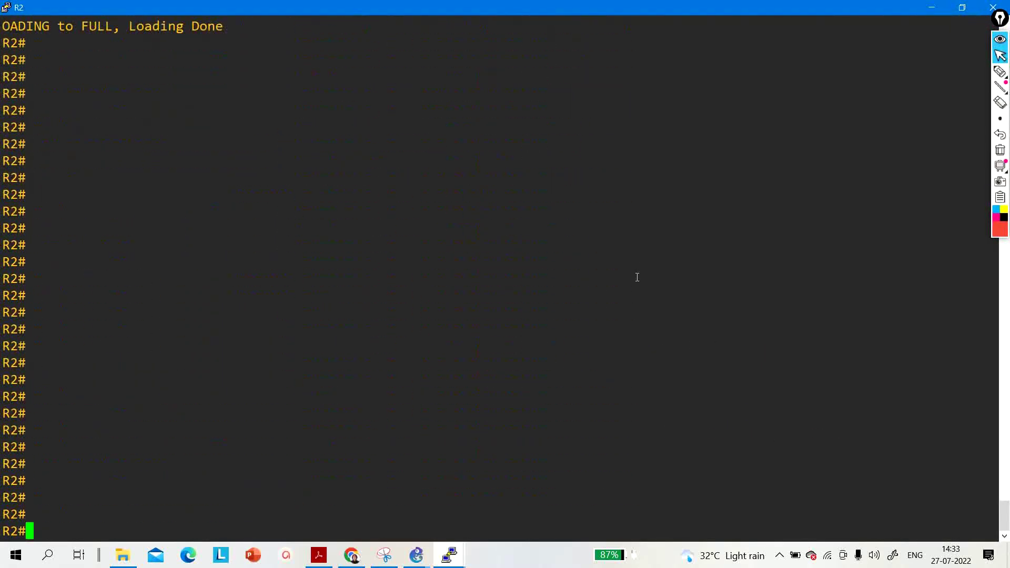
Display R2's OSPF link-state database with "show ip ospf database".
text(sh)
key(Tab)
text(ip o)
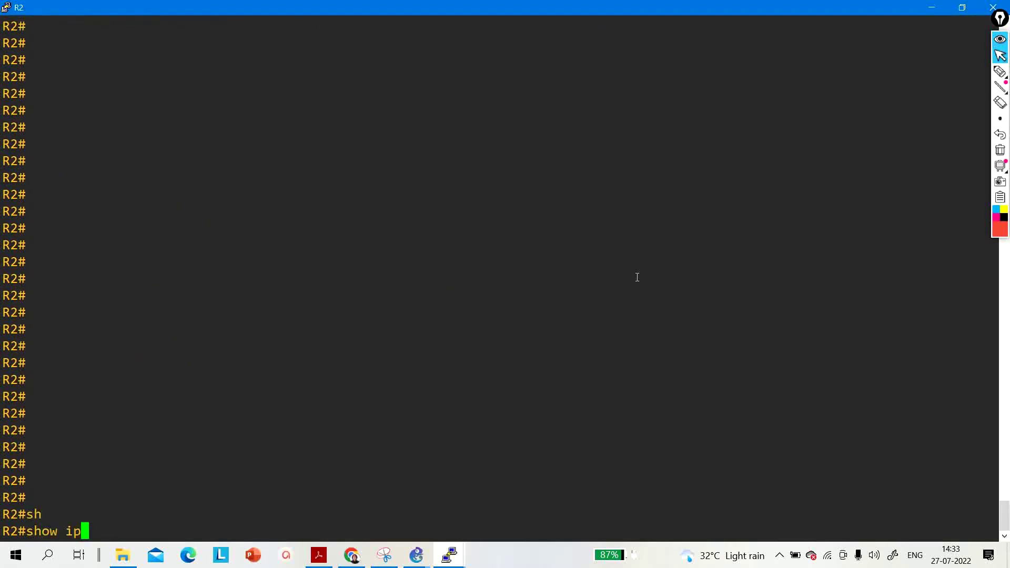
key(Tab)
text(d)
key(Tab)
key(Return)
key(Return)
key(Return)
key(Return)
key(Return)
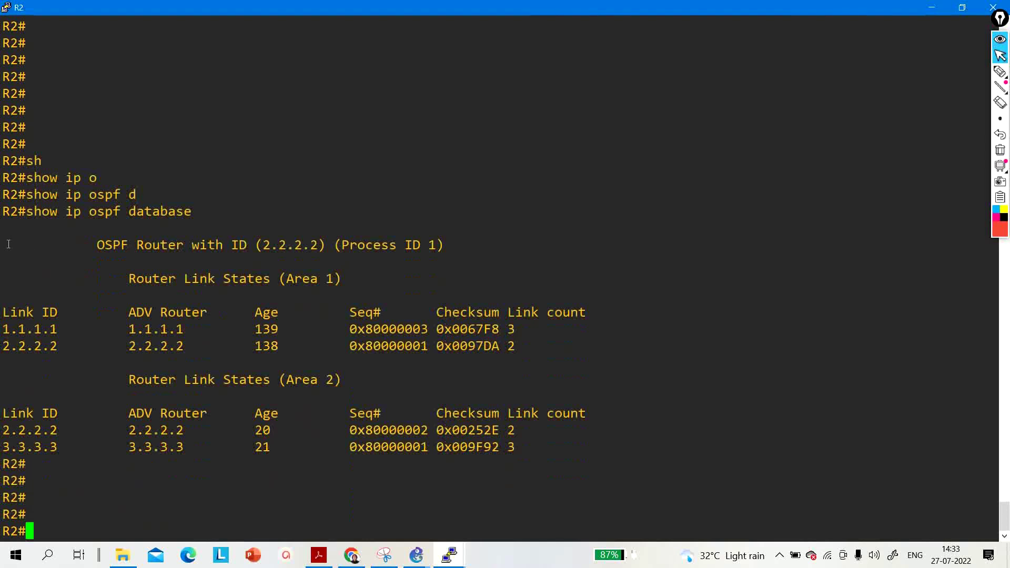
Highlight the Area 1 router link states, followed by the Area 2 entries, in R2's database output.
drag(8, 244, 553, 349)
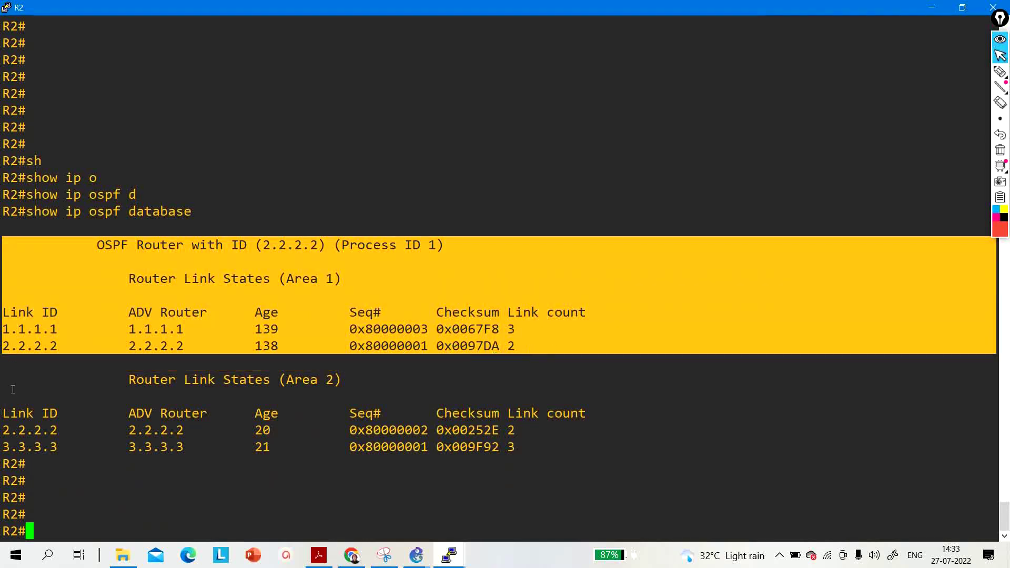
drag(12, 389, 598, 449)
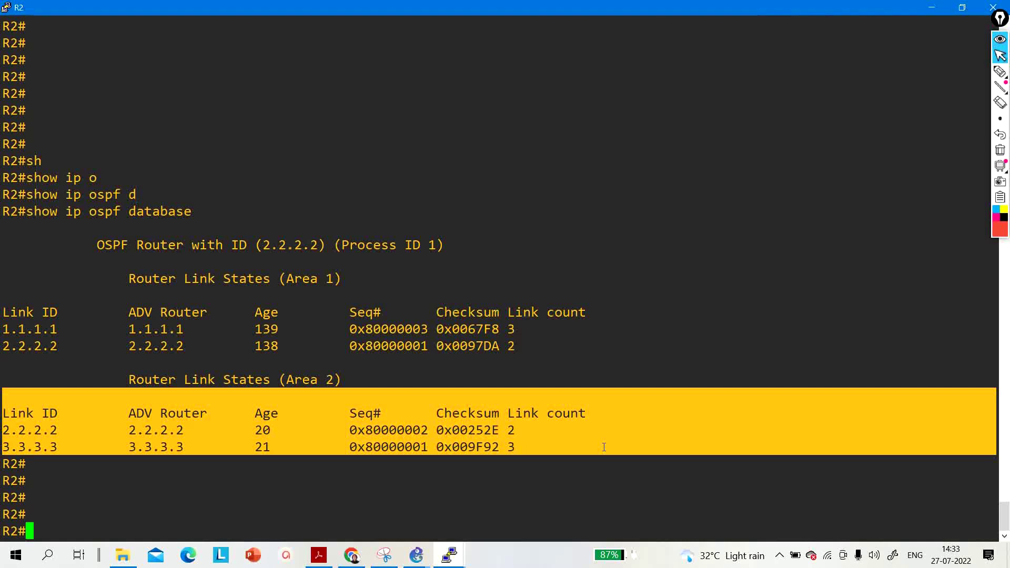
key(Return)
key(Return)
key(Return)
key(Return)
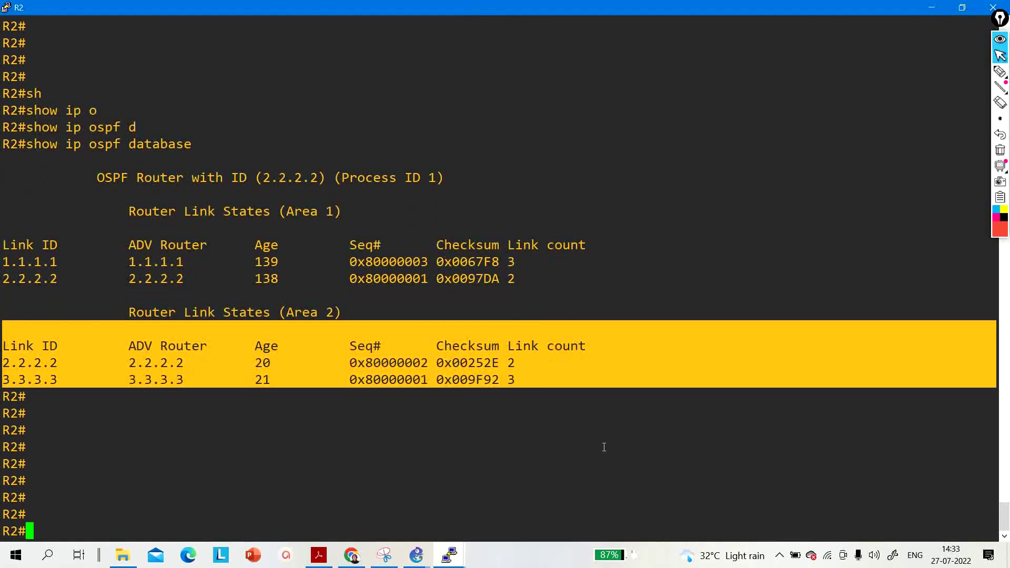
Switch to the R1 console and test reachability to R3 with "ping 3.3.3.3 source 1.1.1.1".
click(456, 561)
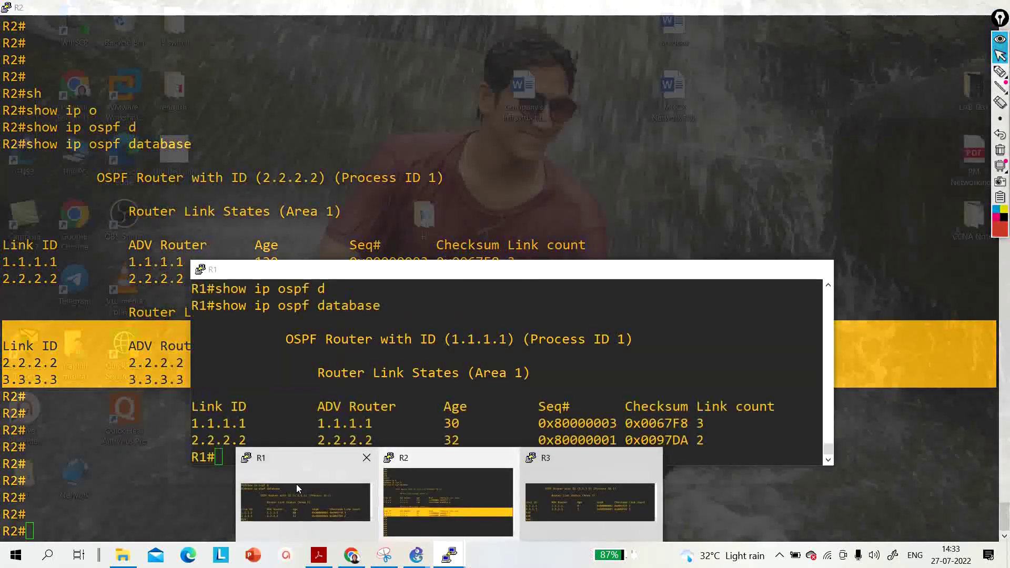
click(295, 484)
key(Return)
key(Return)
key(Return)
text(pi)
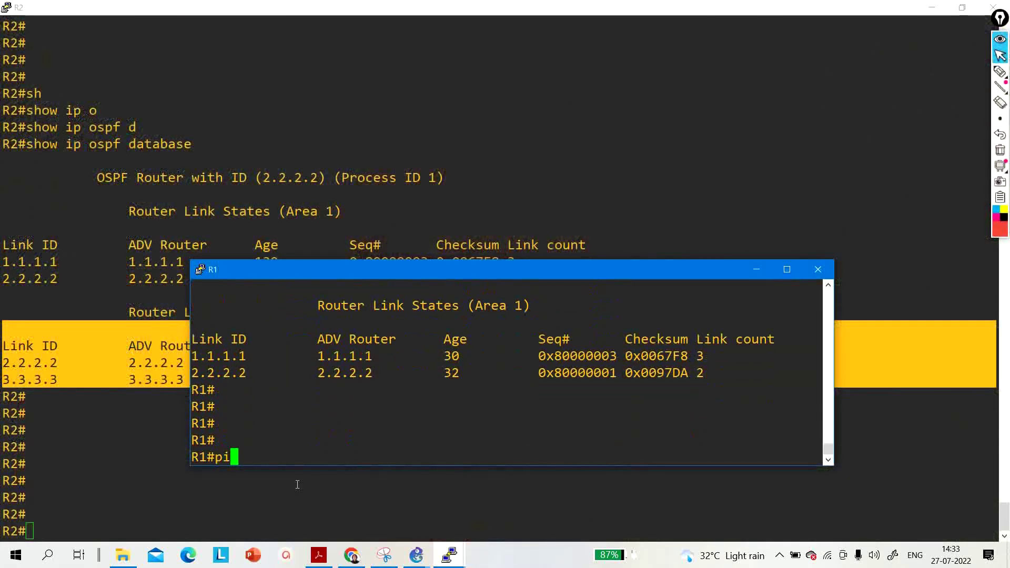
text(ng 3.3.3.3 so)
key(Tab)
text(1.)
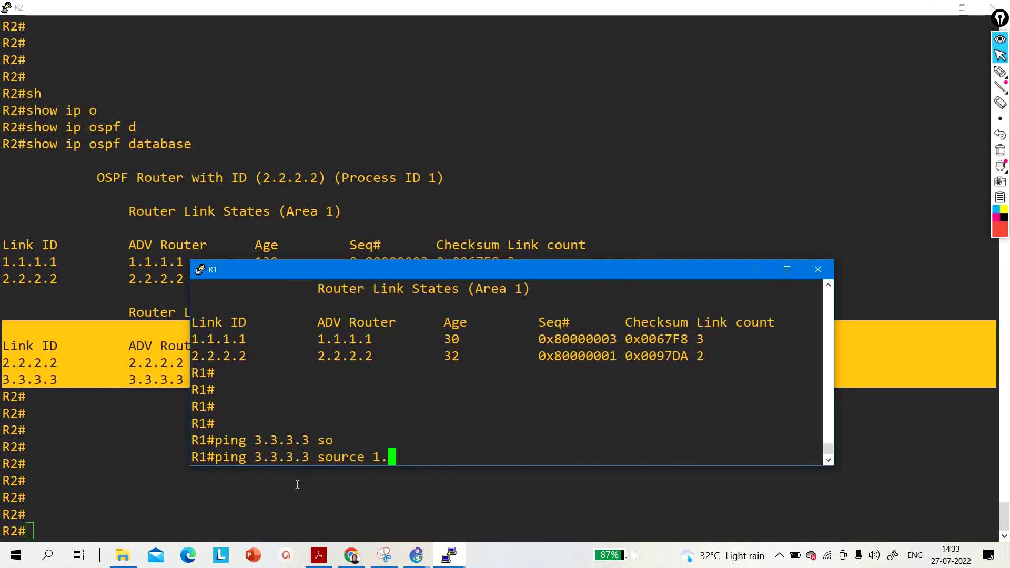
text(1.1.1)
key(Return)
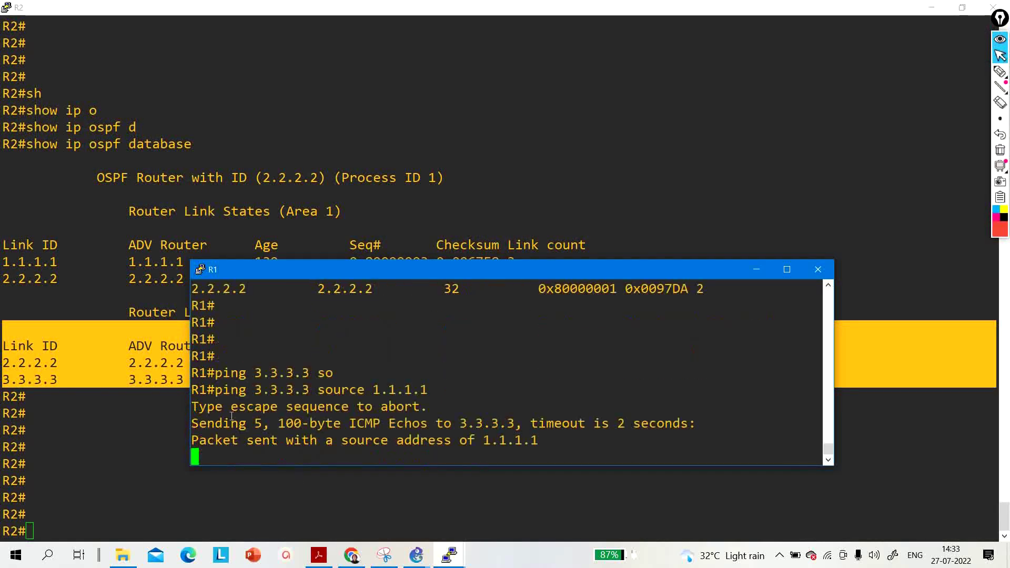
Return to the R2 console and enter global configuration mode from the terminal.
click(120, 349)
key(Return)
key(Return)
key(Return)
key(Return)
text(co)
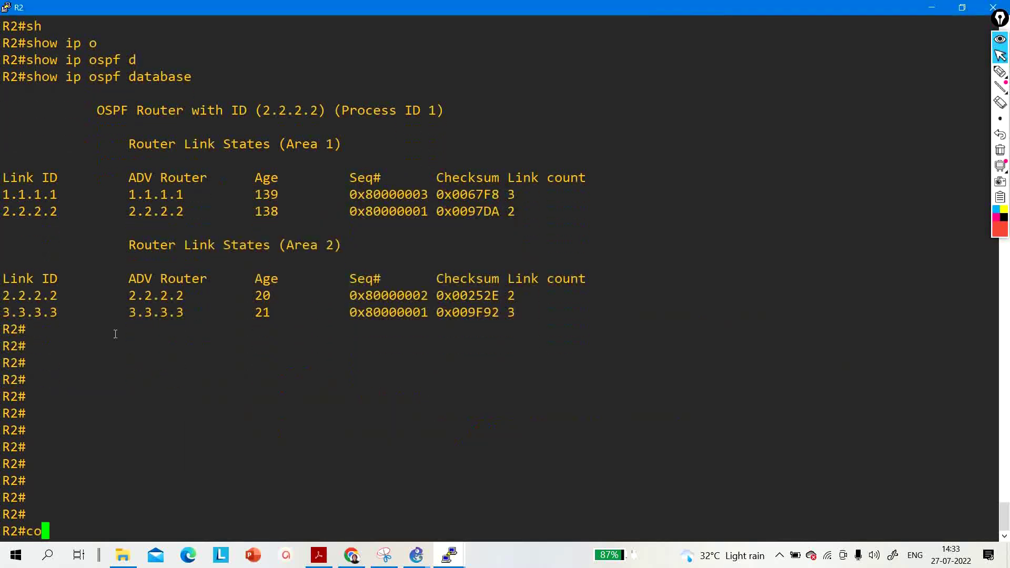
text(nf)
key(Tab)
key(Return)
key(Return)
key(Return)
key(Return)
Create interface loopback 1 on R2 with IP address 10.10.10.10 and mask 255.0.0.0.
text(int )
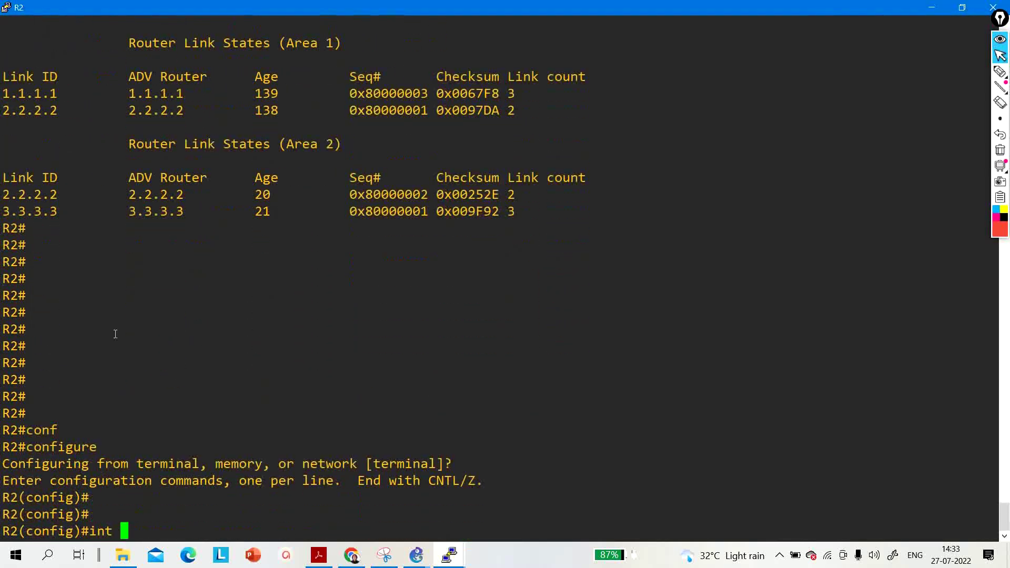
text(l1)
key(Return)
text(ip)
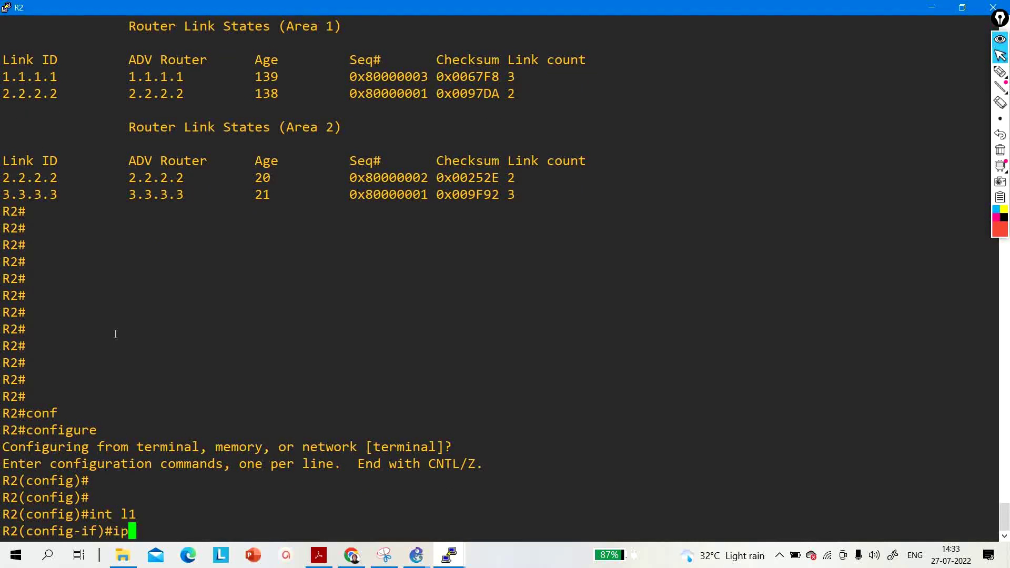
text( ad)
key(Tab)
text(10.1)
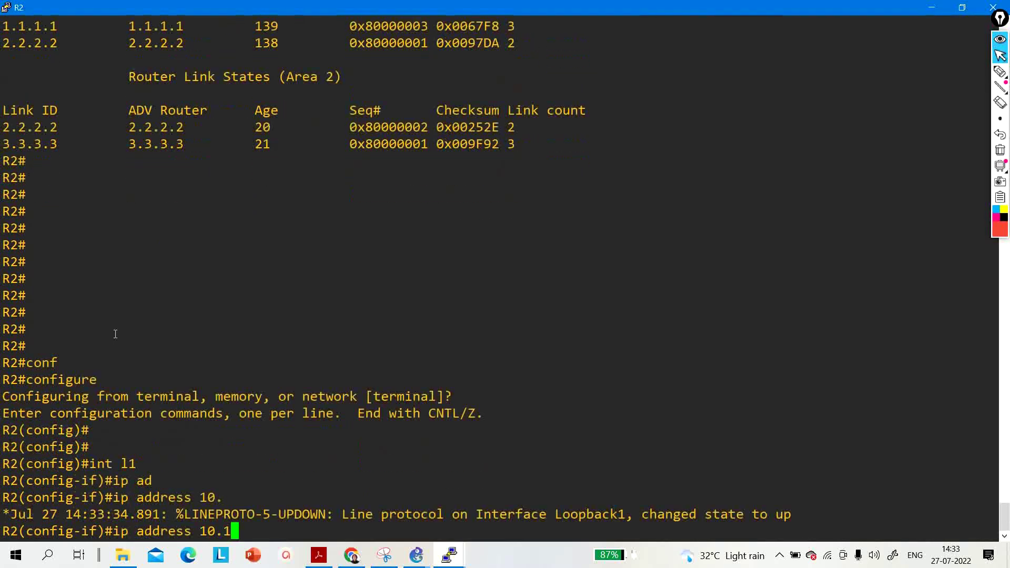
text(0.10.10 2)
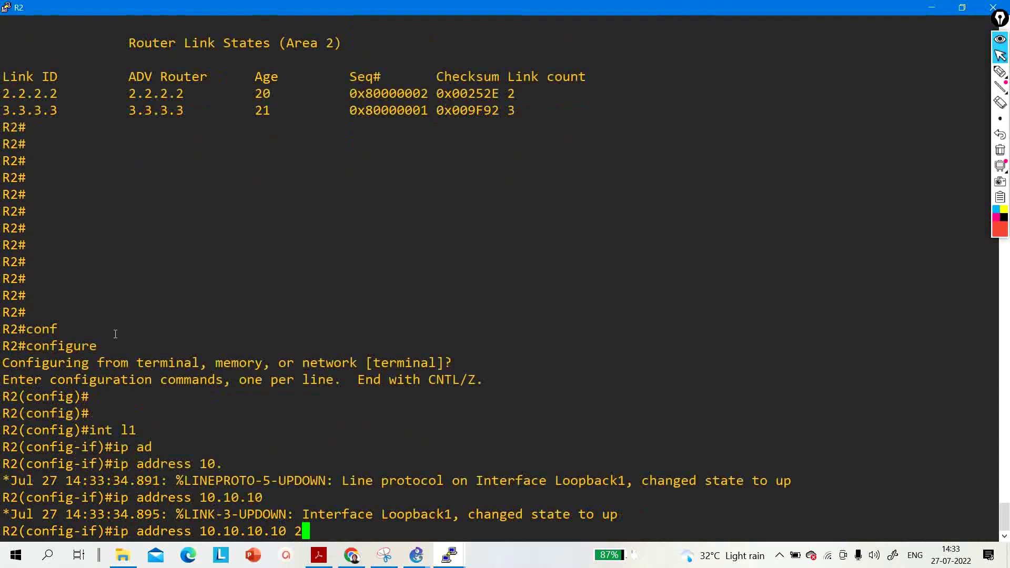
text(55.0.0.0)
key(Return)
key(Return)
key(Return)
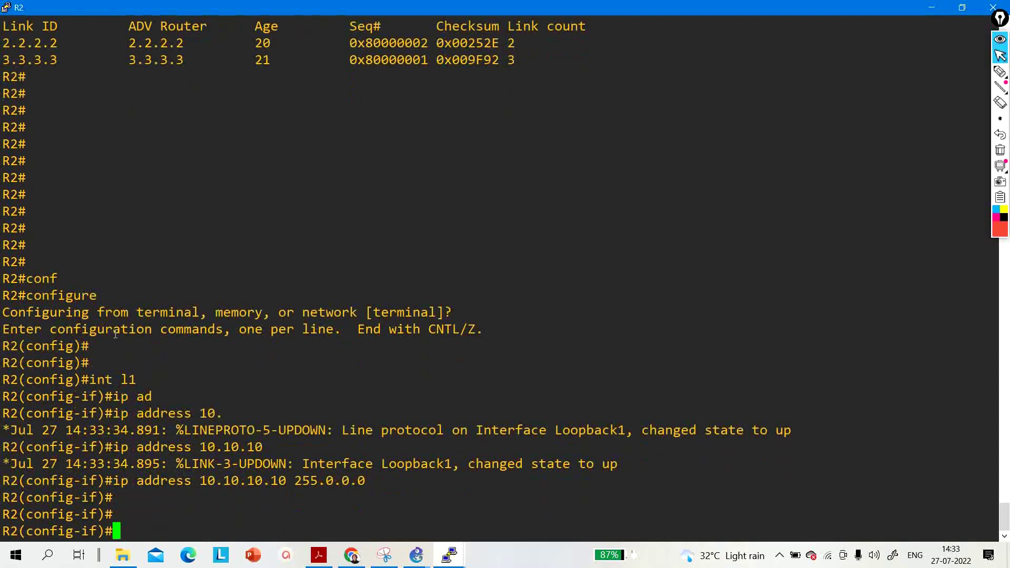
Place R2's loopback 1 in the backbone with "ip ospf 1 area 0", leave configuration mode and add blank prompt lines.
key(Return)
text(ip os)
key(Tab)
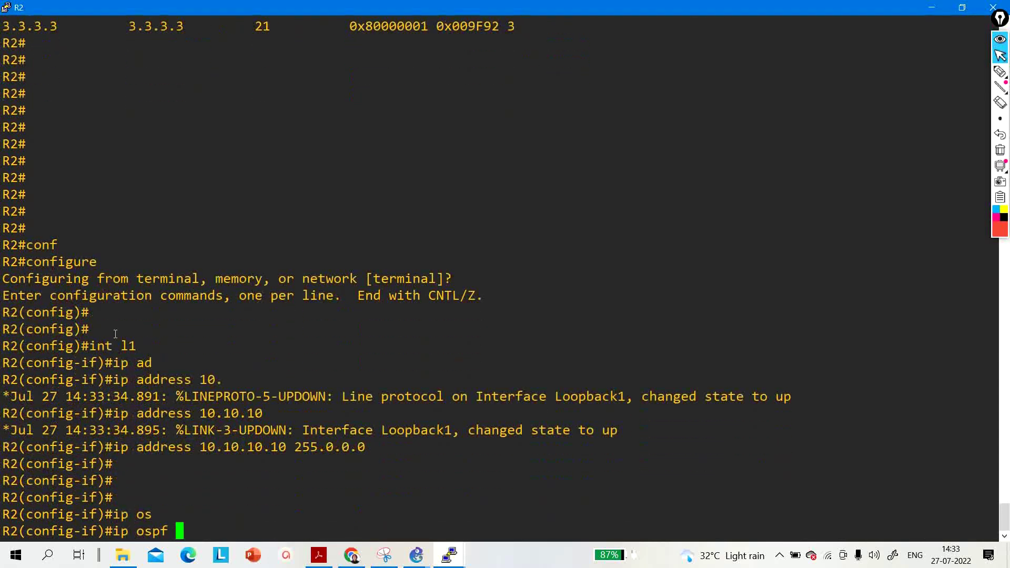
text(1 ar)
key(Tab)
text(0)
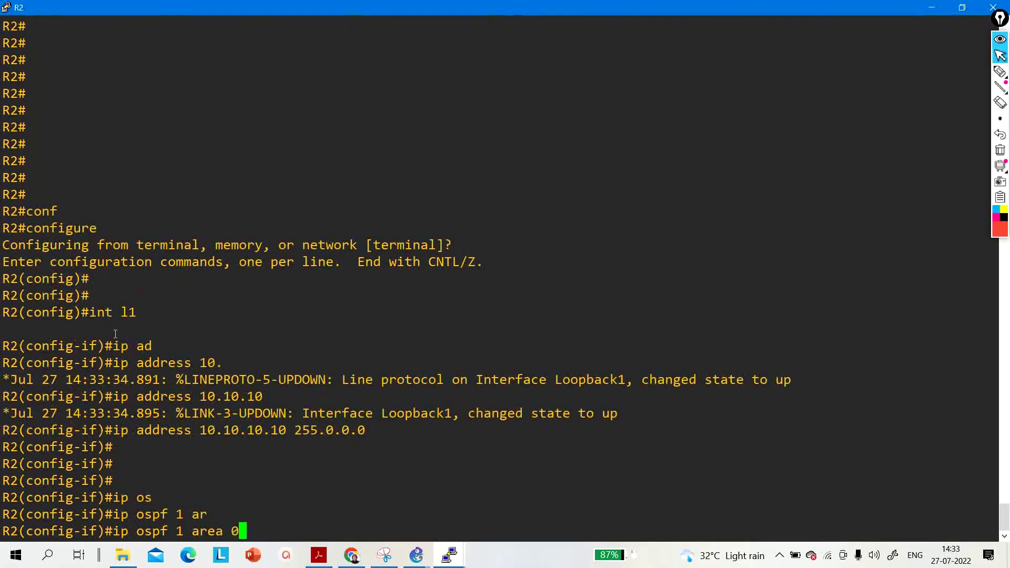
key(Return)
key(ctrl+z)
key(Return)
key(Return)
key(Return)
key(Return)
key(Return)
key(Return)
key(Return)
key(Return)
key(Return)
key(Return)
key(Return)
key(Return)
key(Return)
key(Return)
key(Return)
key(Return)
key(Return)
key(Return)
key(Return)
key(Return)
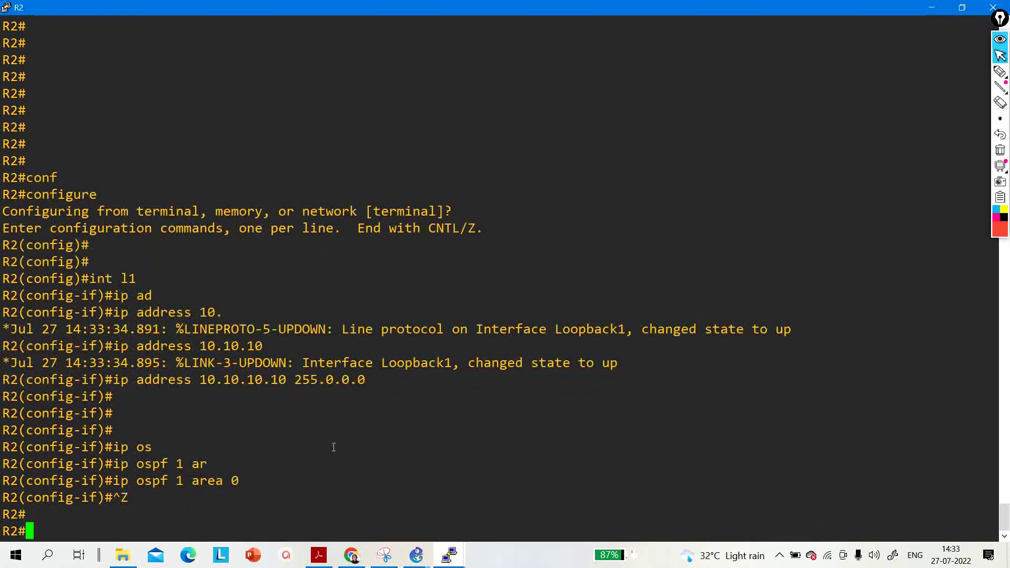
Run "show ip ospf database" on R2 again with the area 0 loopback in place.
text(sh)
key(Tab)
text(ip o)
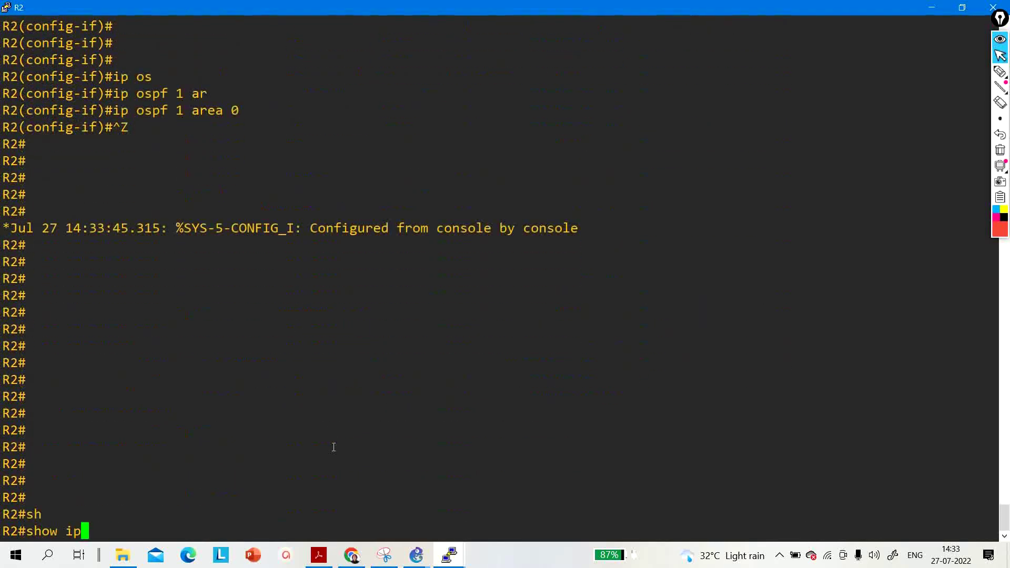
key(Tab)
text(d)
key(Tab)
key(Return)
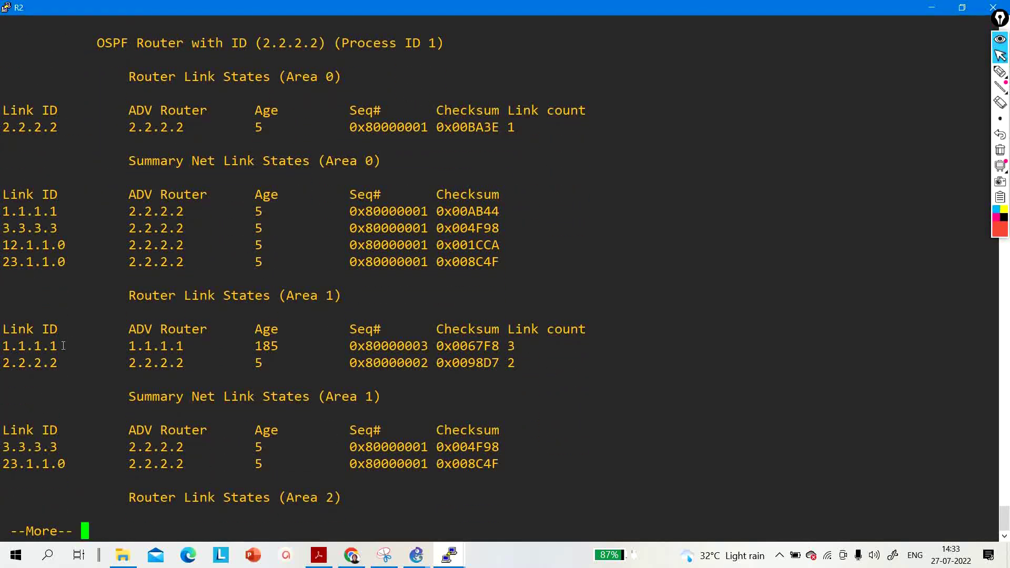
Highlight the Area 1 summary net link states and advance the paged database output to the Area 2 router entries.
drag(89, 396, 399, 517)
key(Return)
key(Return)
key(Return)
key(Return)
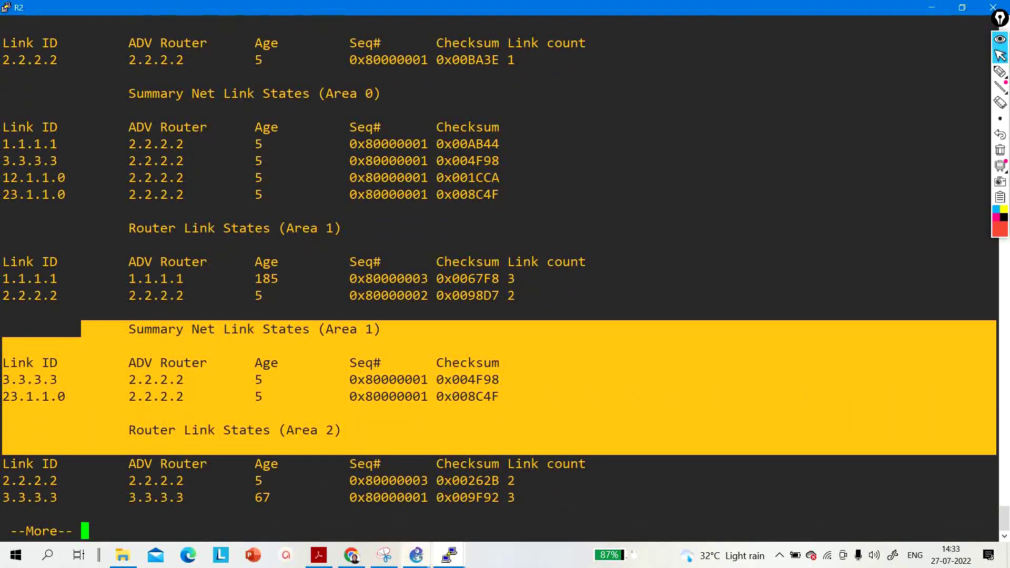
Switch to R1's console, run "ping 3.3.3.3 source 1.1.1.1" twice, and add blank prompt lines.
mouse_move(449, 555)
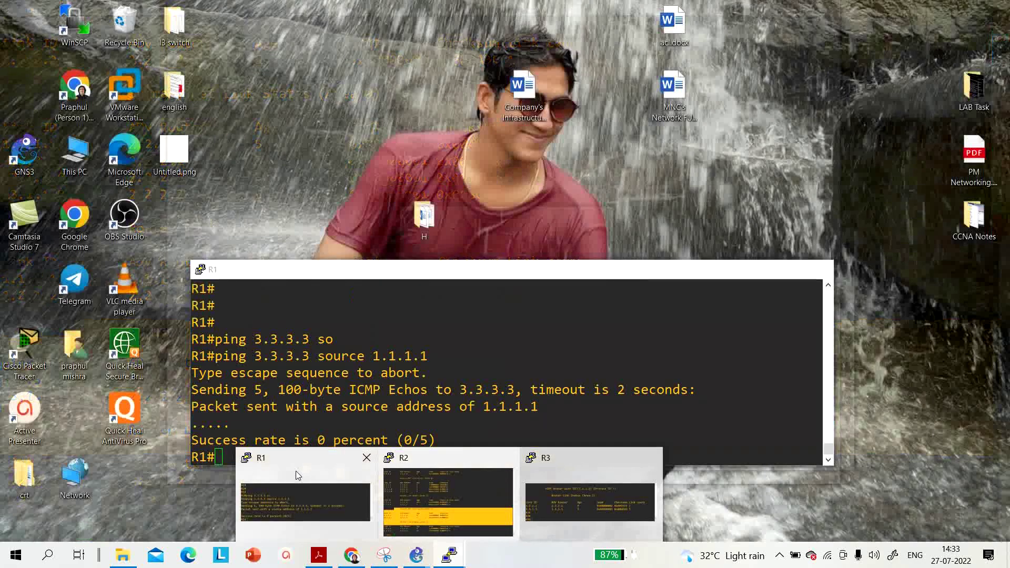
click(296, 471)
key(Return)
key(Return)
key(Return)
key(Return)
key(Up)
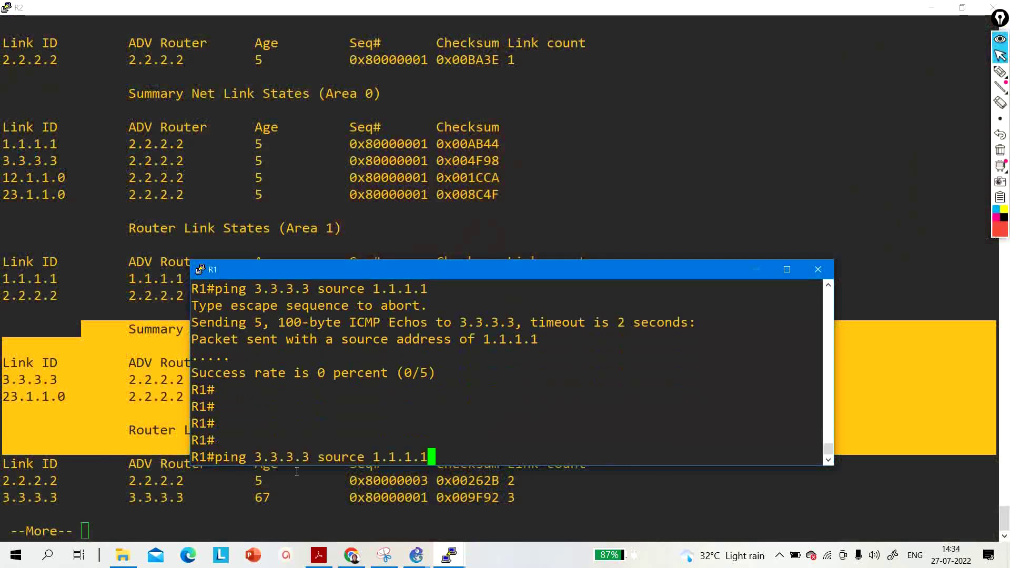
key(Return)
key(Up)
key(Return)
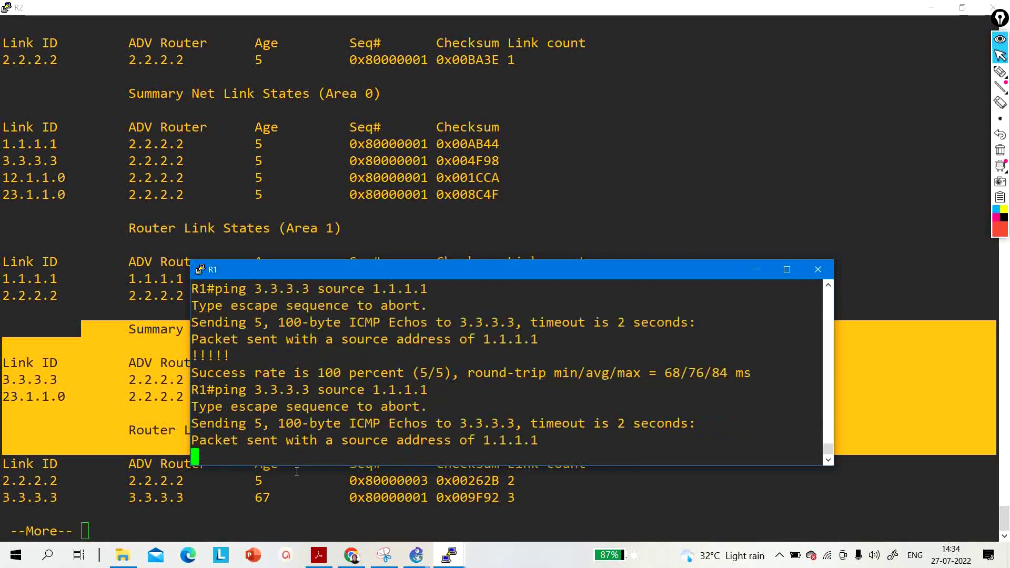
key(Return)
key(Return)
key(Return)
key(Return)
key(Return)
key(Return)
key(Return)
key(Return)
key(Return)
key(Return)
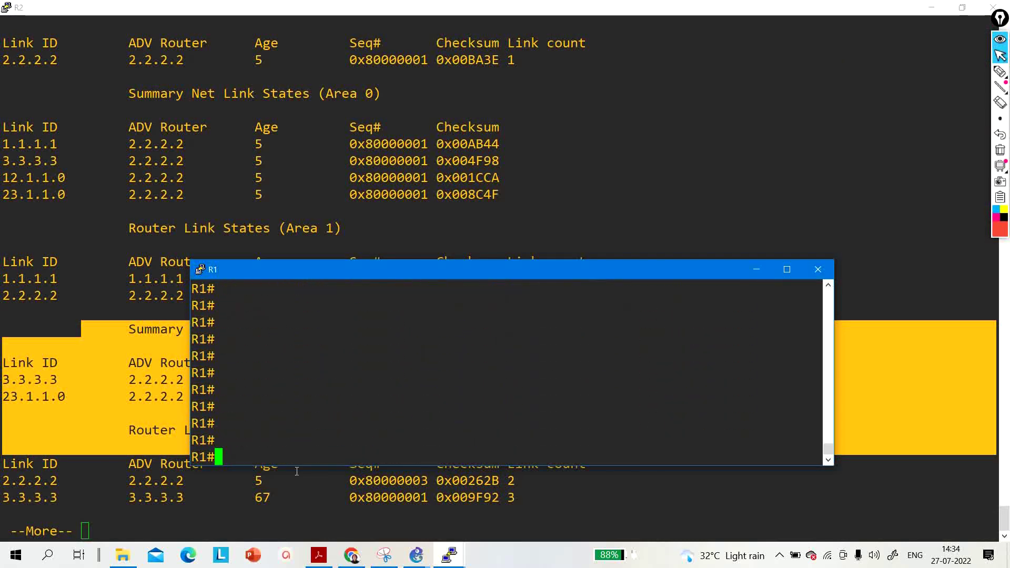
Maximize R1's console, repeat the ping to 3.3.3.3 sourced from 1.1.1.1 once more, and add blank prompt lines.
click(786, 269)
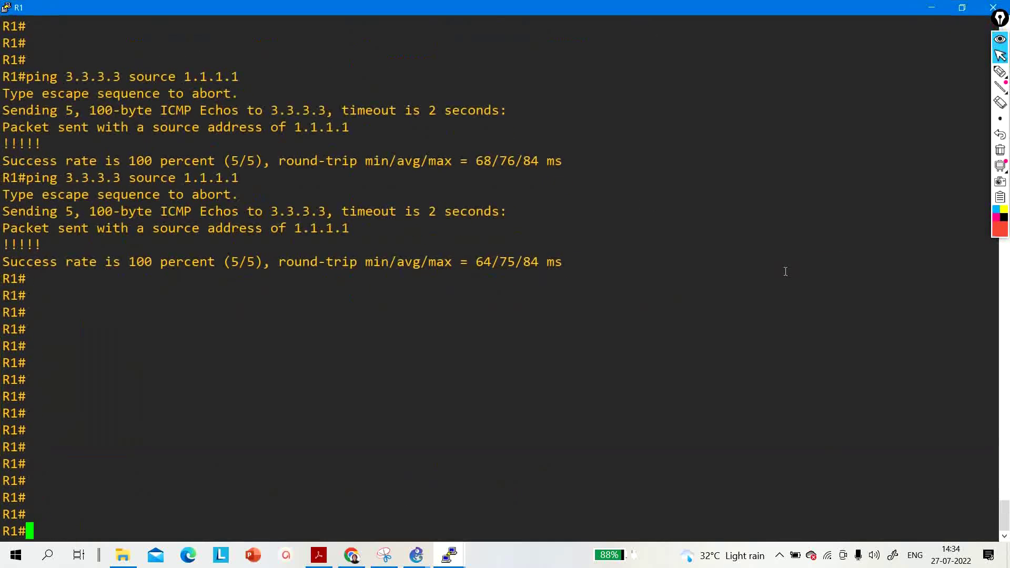
key(Up)
key(Return)
key(Return)
key(Return)
key(Return)
key(Return)
key(Return)
key(Return)
key(Return)
key(Return)
key(Return)
key(Return)
key(Return)
key(Return)
key(Return)
key(Return)
key(Return)
key(Return)
key(Return)
key(Return)
key(Return)
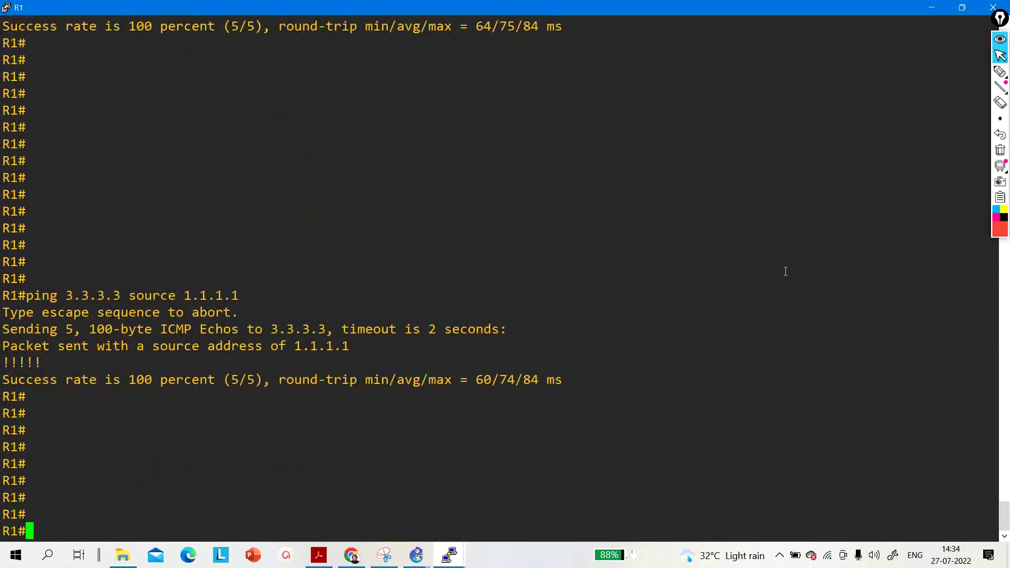
Run "show ip ospf database" on R1 and add blank prompt lines below the output.
text(sh)
key(Tab)
text(ip ow ip)
key(Tab)
text(d)
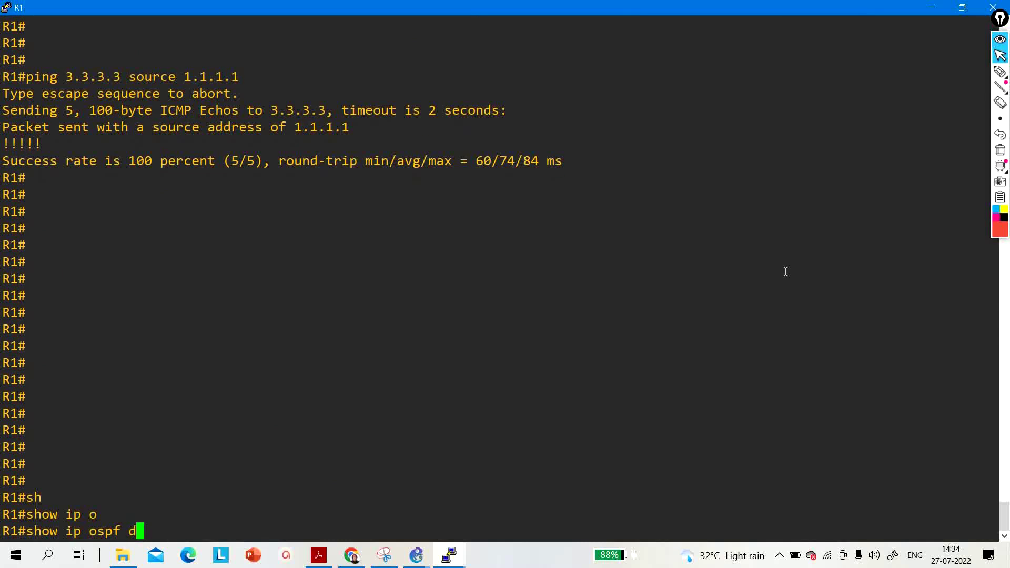
key(Tab)
key(Return)
key(Return)
key(Return)
key(Return)
key(Return)
key(Return)
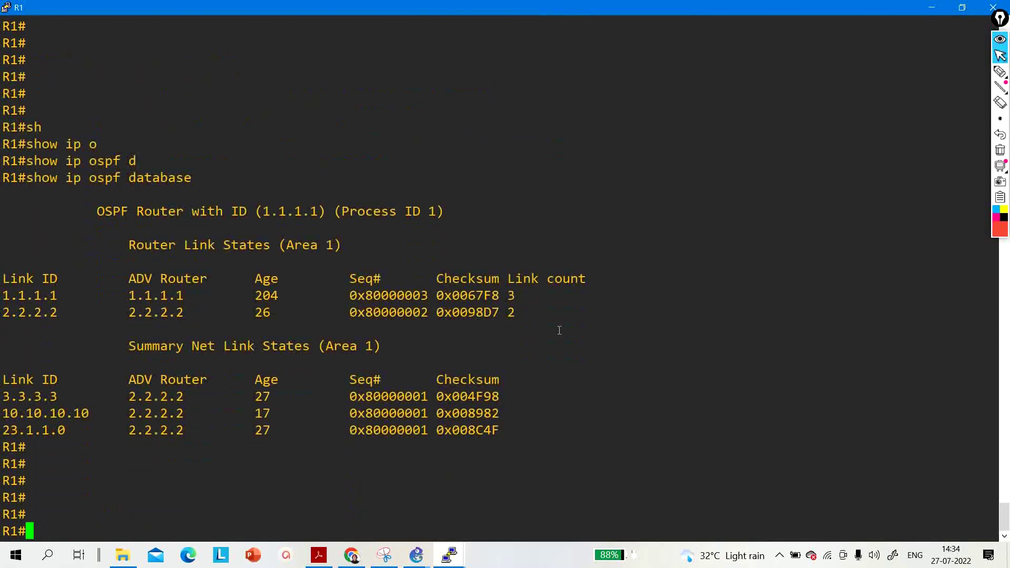
Highlight R1's Area 1 summary net link states, including the link IDs 3.3.3.3, 10.10.10.10 and 23.1.1.0 one by one.
drag(103, 338, 360, 442)
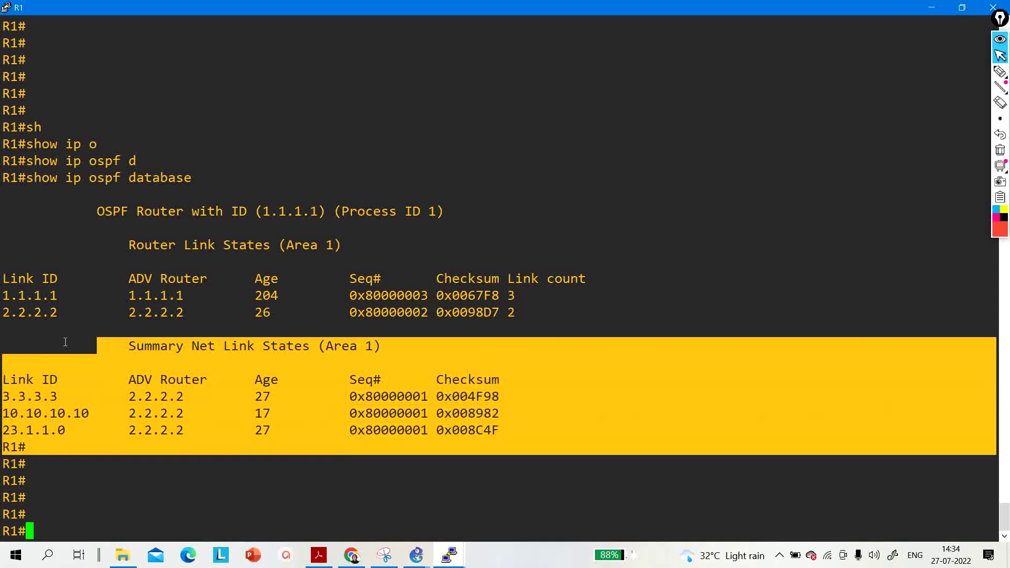
drag(76, 403, 2, 403)
drag(102, 416, 3, 414)
drag(80, 435, 1, 429)
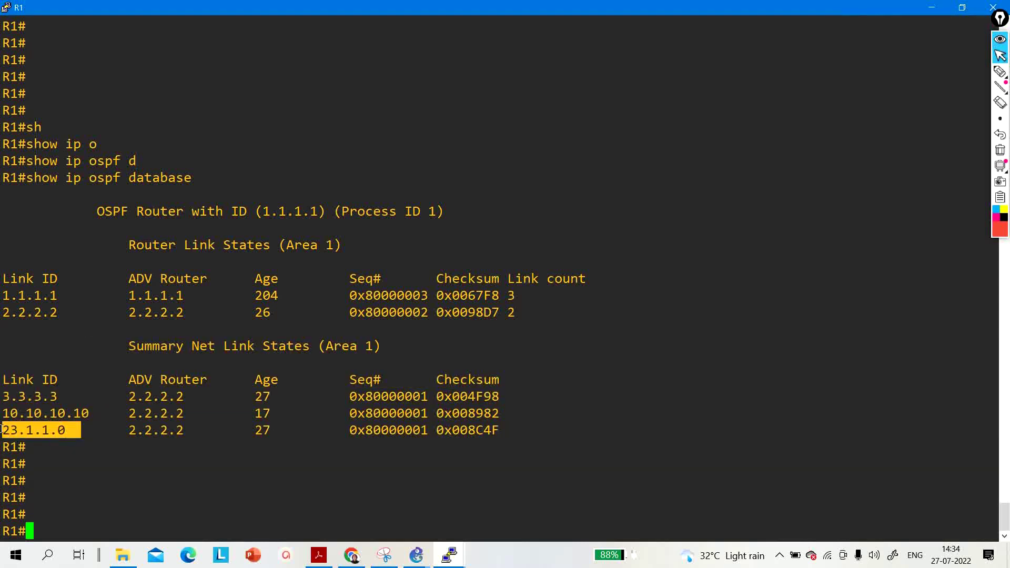
Display R1's routing table with "show ip route" and add blank prompt lines below it.
text(sh)
key(Tab)
text(ip ro)
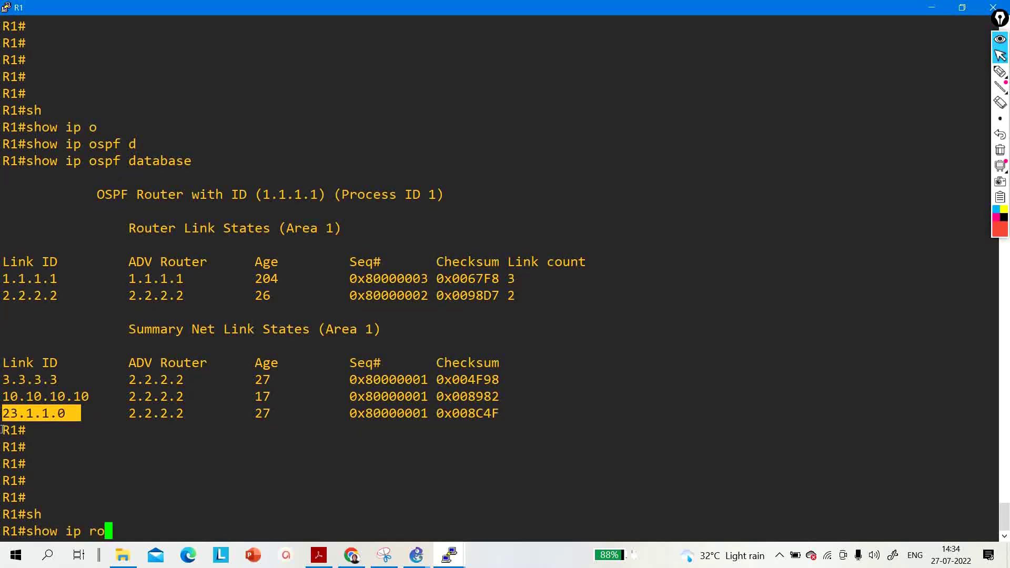
key(Tab)
key(Return)
key(Return)
key(Return)
key(Return)
key(Return)
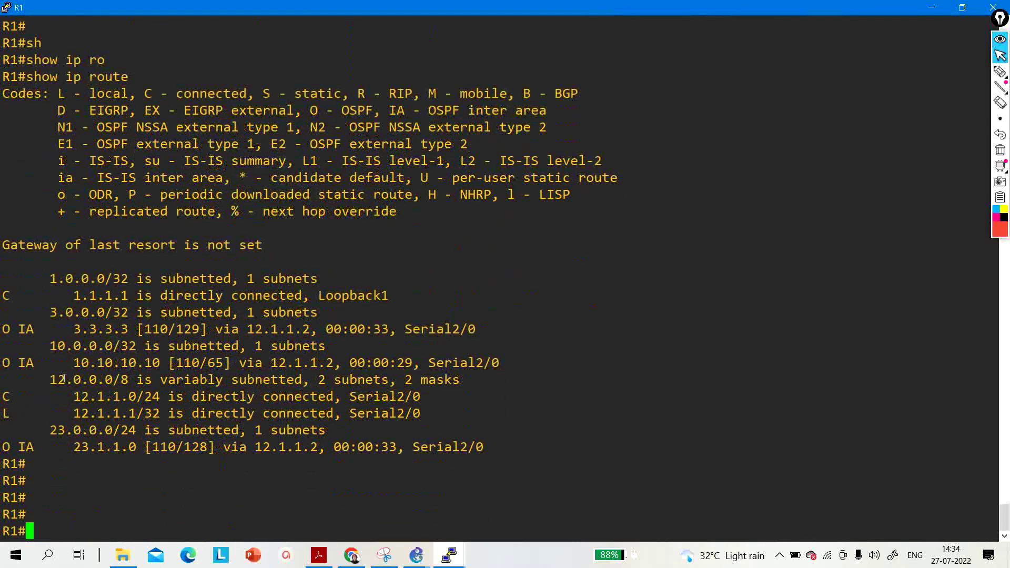
Highlight the inter-area route to 3.3.3.3 in R1's routing table, and return to the GNS3 topology.
drag(3, 326, 511, 332)
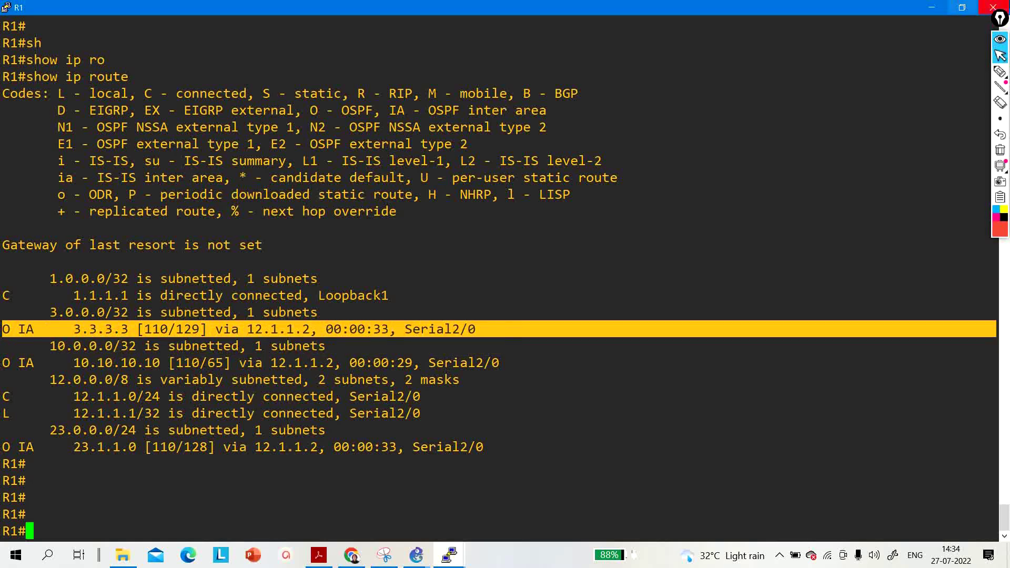
click(934, 8)
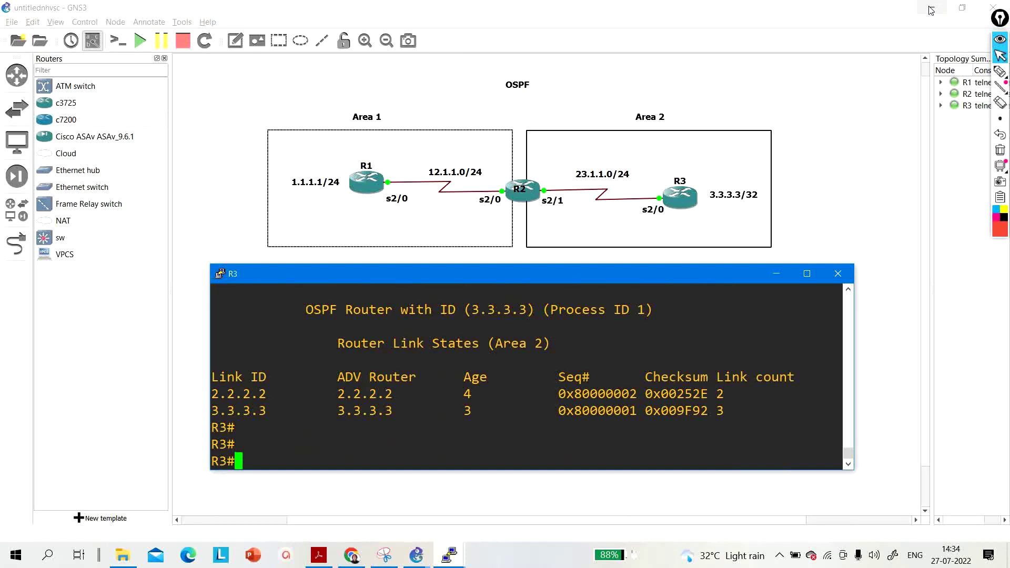
click(805, 215)
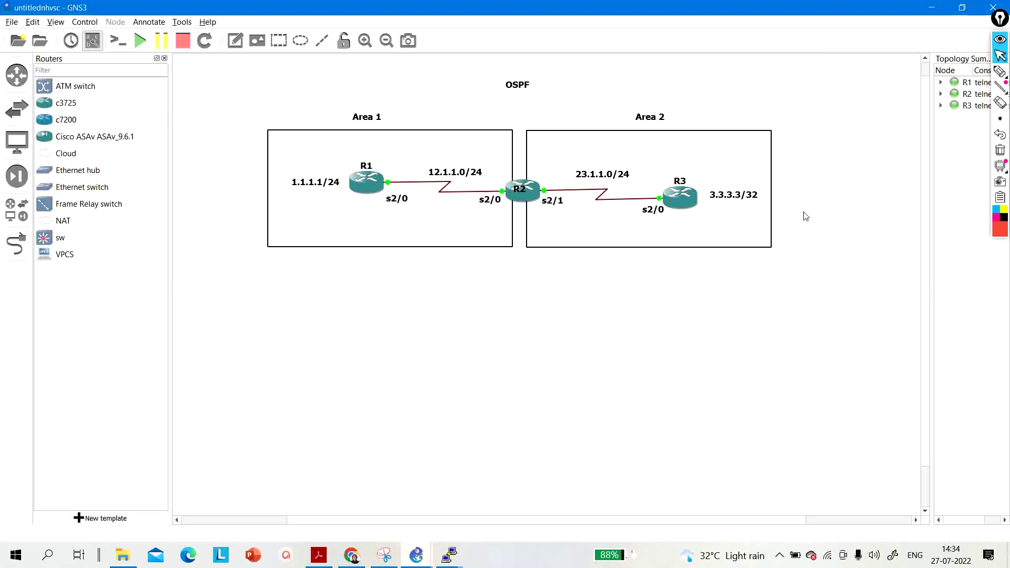